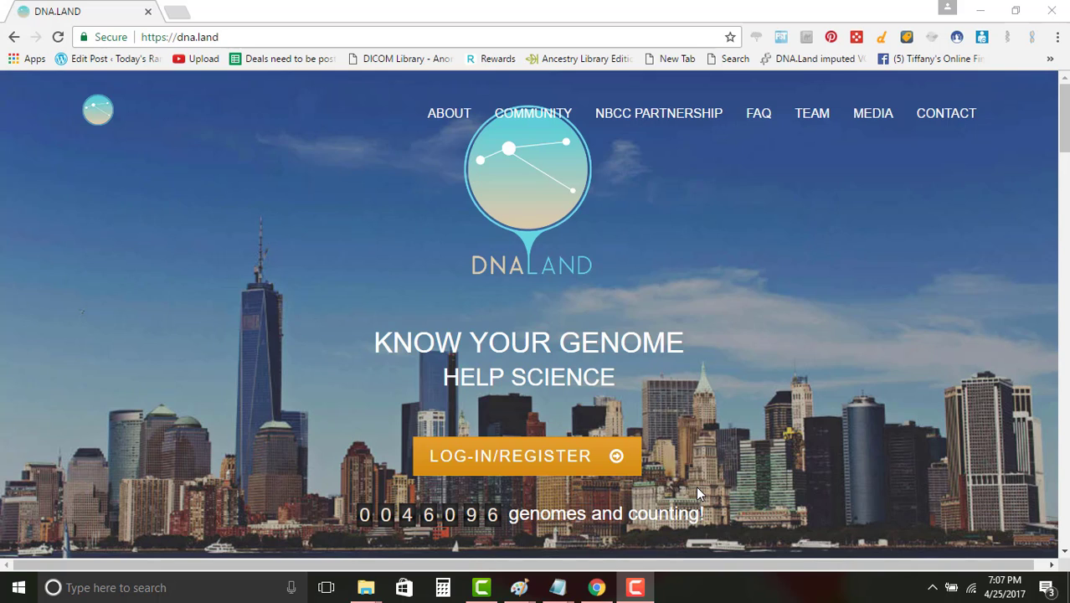
On the registration page, paste the new e-mail address into both Email and Confirm Email
click(531, 458)
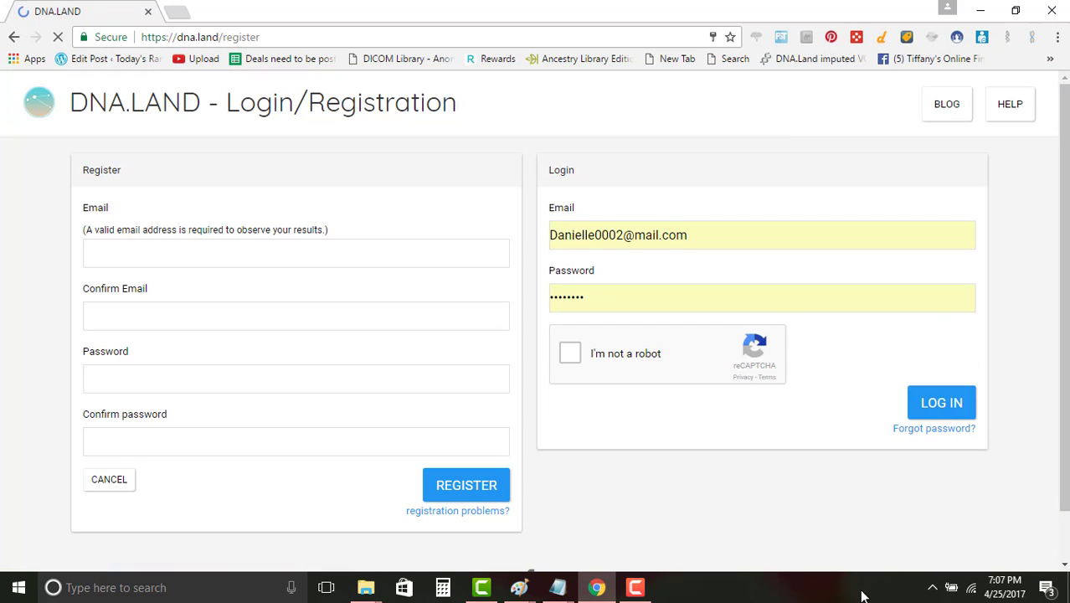
right_click(271, 258)
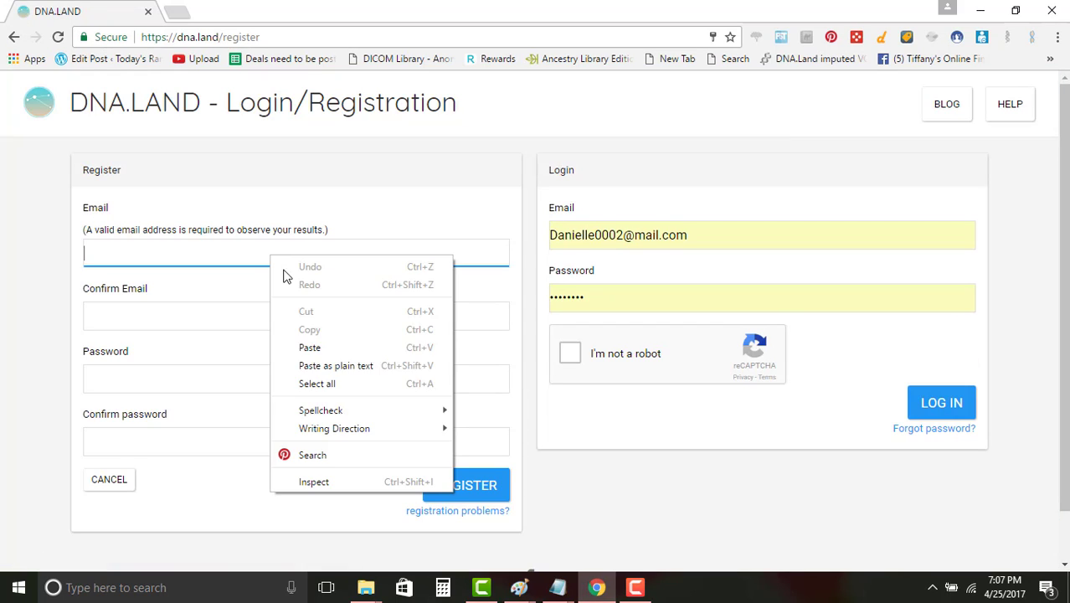
click(335, 352)
click(242, 282)
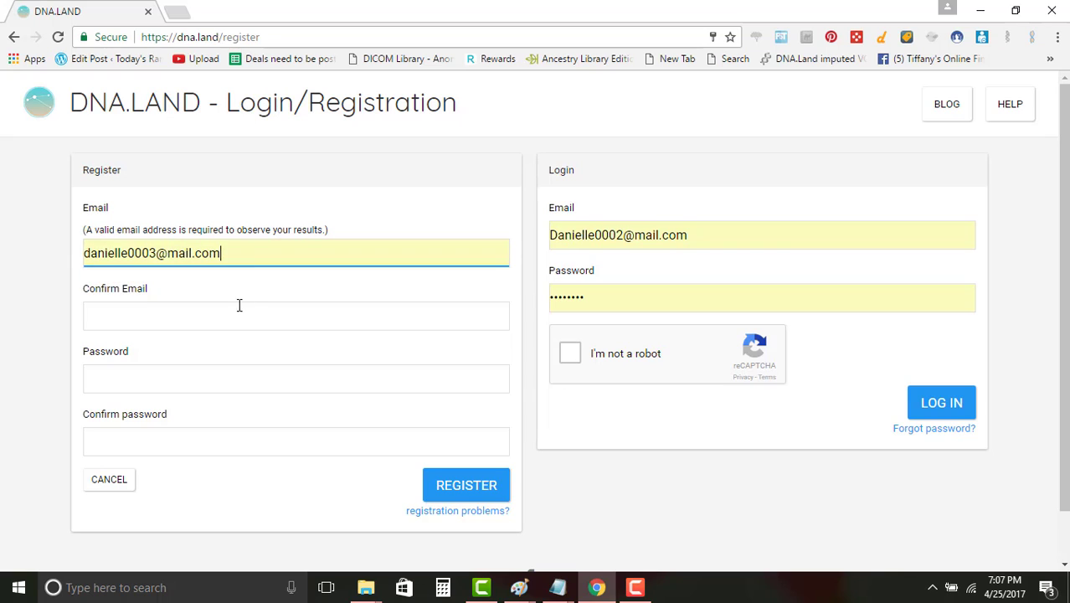
click(249, 323)
right_click(248, 326)
click(288, 417)
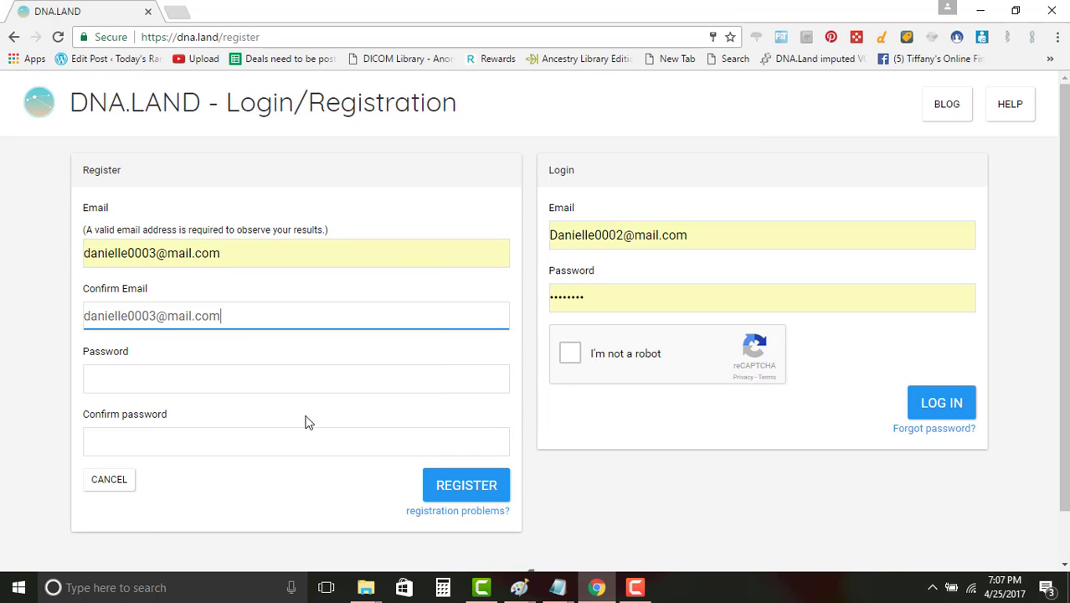
Enter the new account password and start filling in its confirmation
click(260, 366)
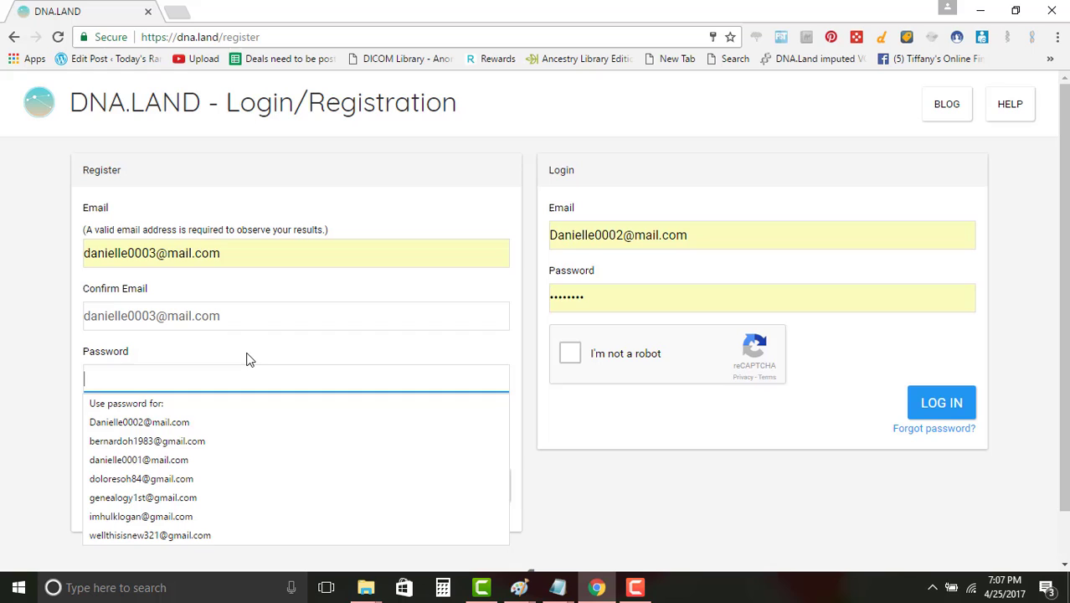
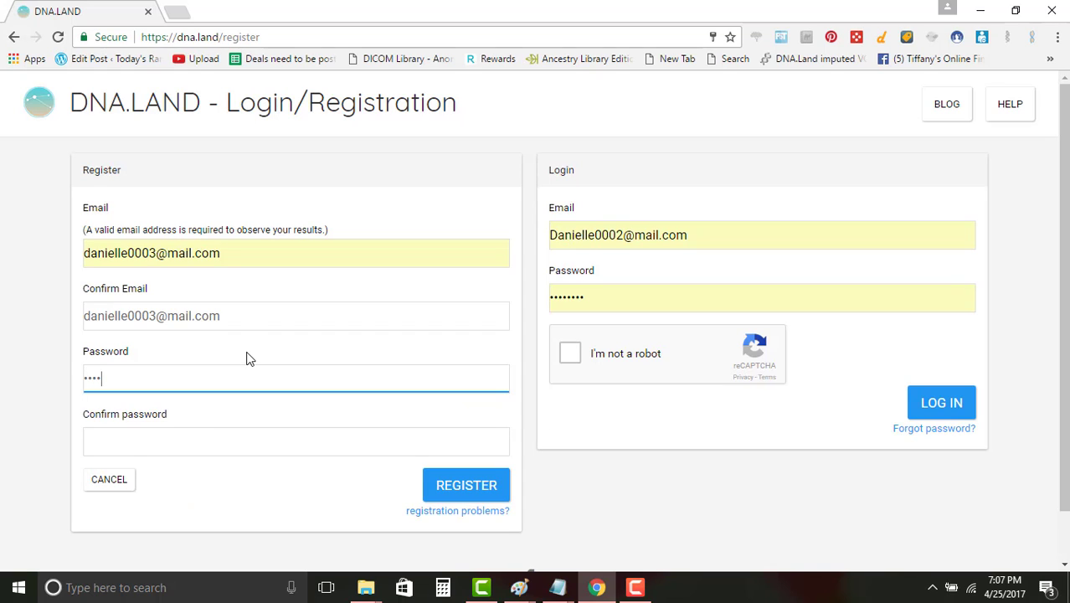
click(241, 442)
key(Escape)
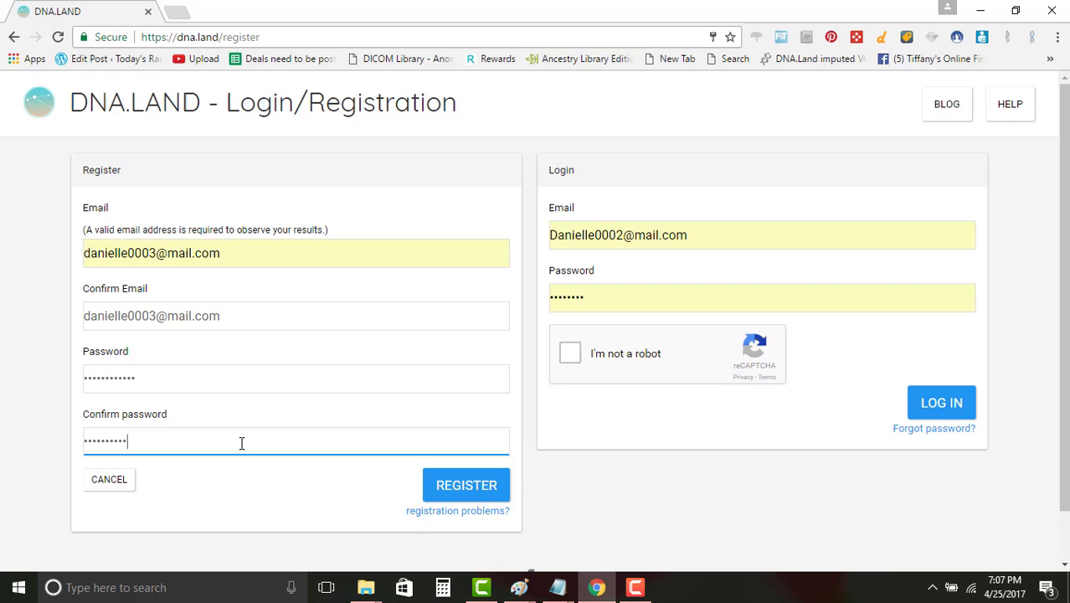
Complete the password confirmation, submit the registration, and save the login in Chrome
click(470, 485)
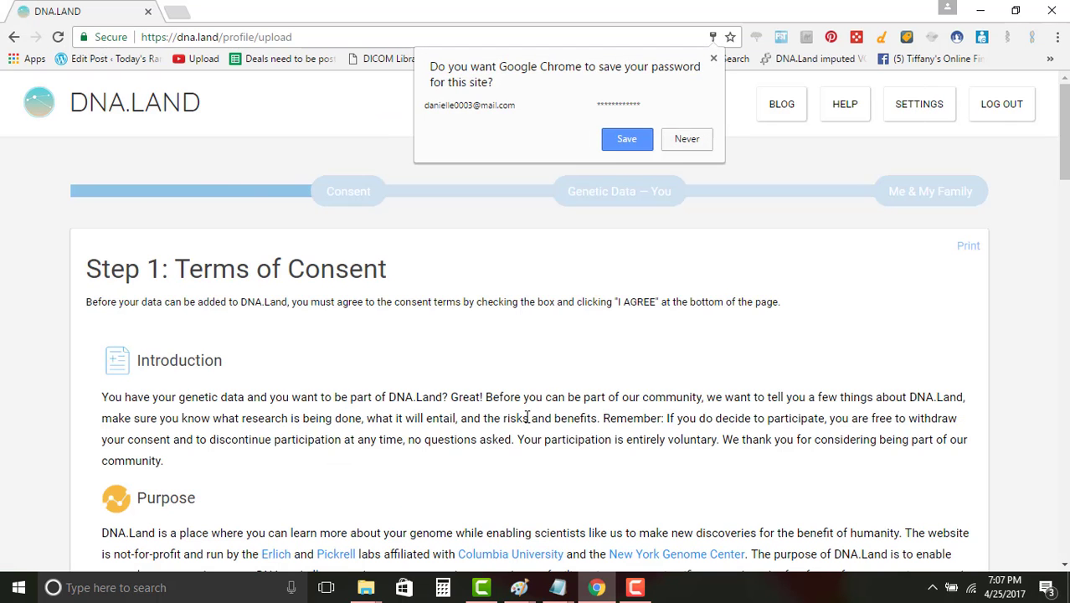
click(612, 146)
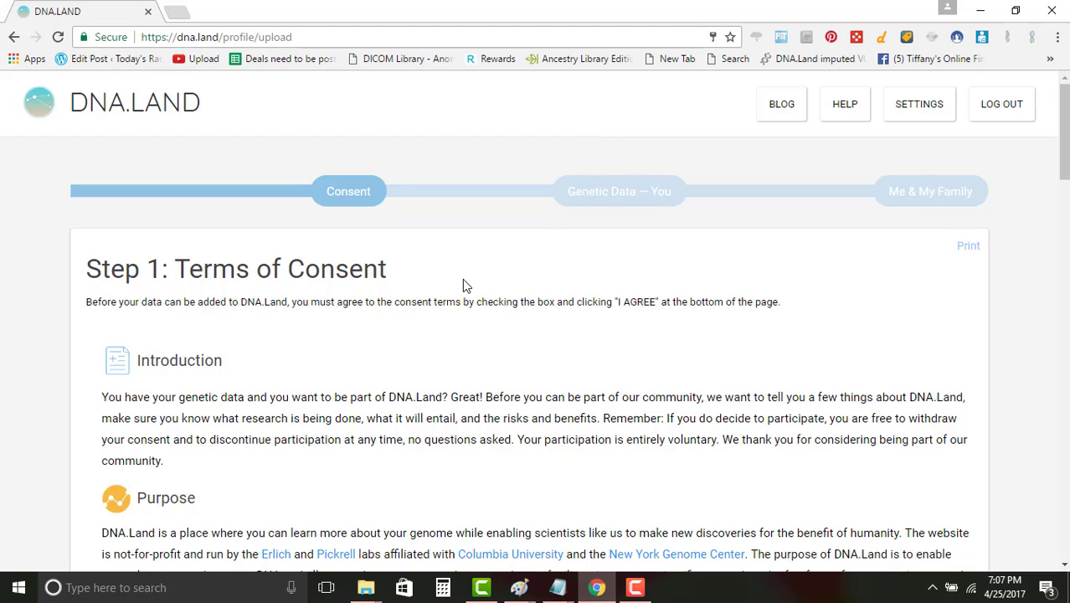
Scroll down through the Terms of Consent page
scroll(464, 279, down, 5)
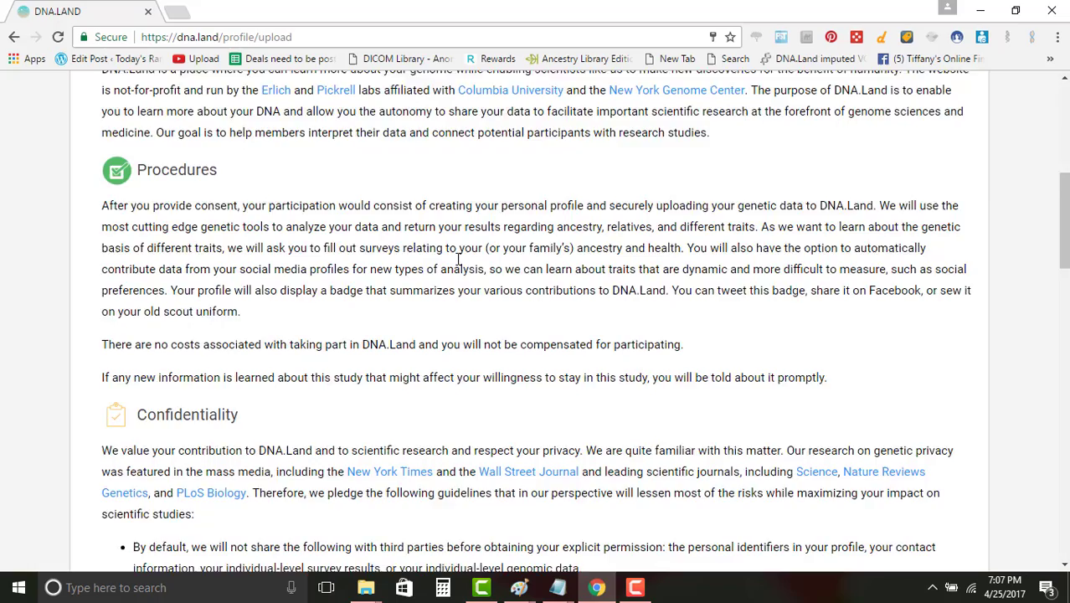
scroll(458, 259, down, 1)
scroll(458, 260, down, 20)
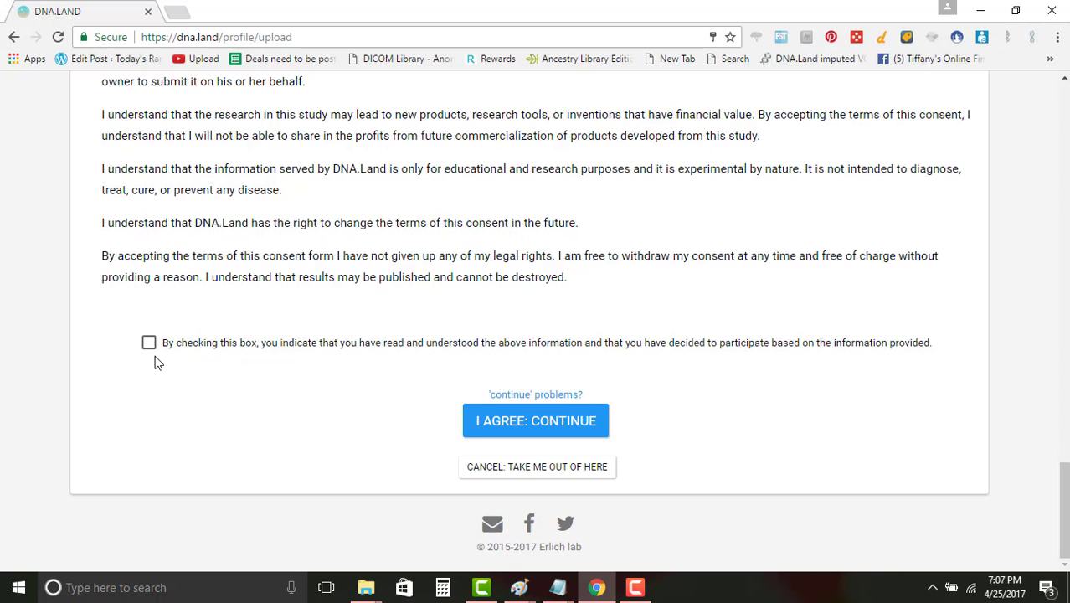
Accept the consent terms, then open and cancel the genotype file picker on Step 2
click(508, 429)
scroll(534, 286, up, 3)
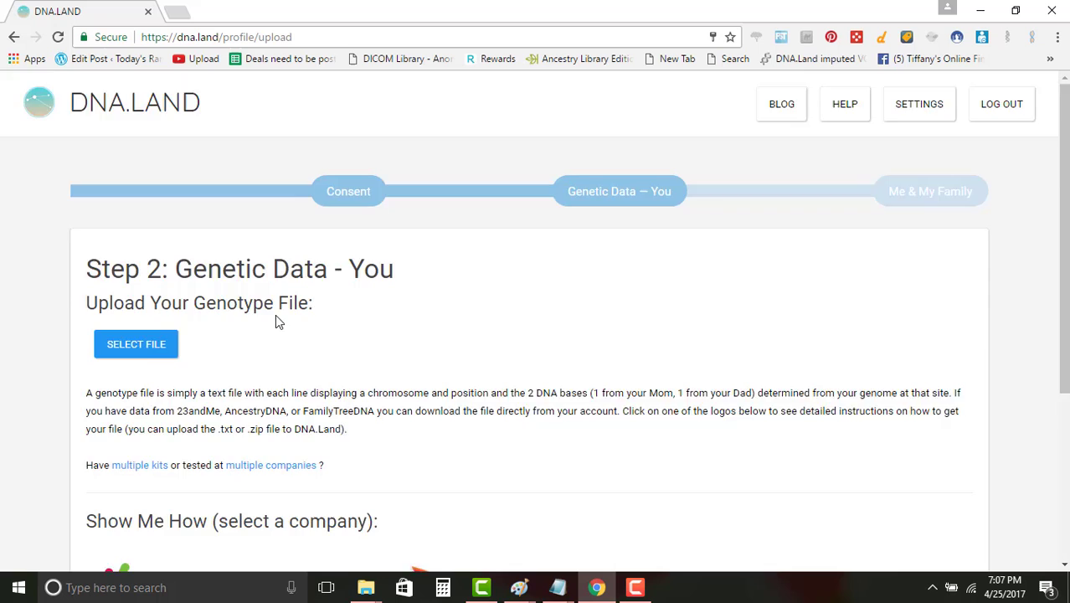
scroll(277, 314, down, 3)
scroll(210, 142, up, 1)
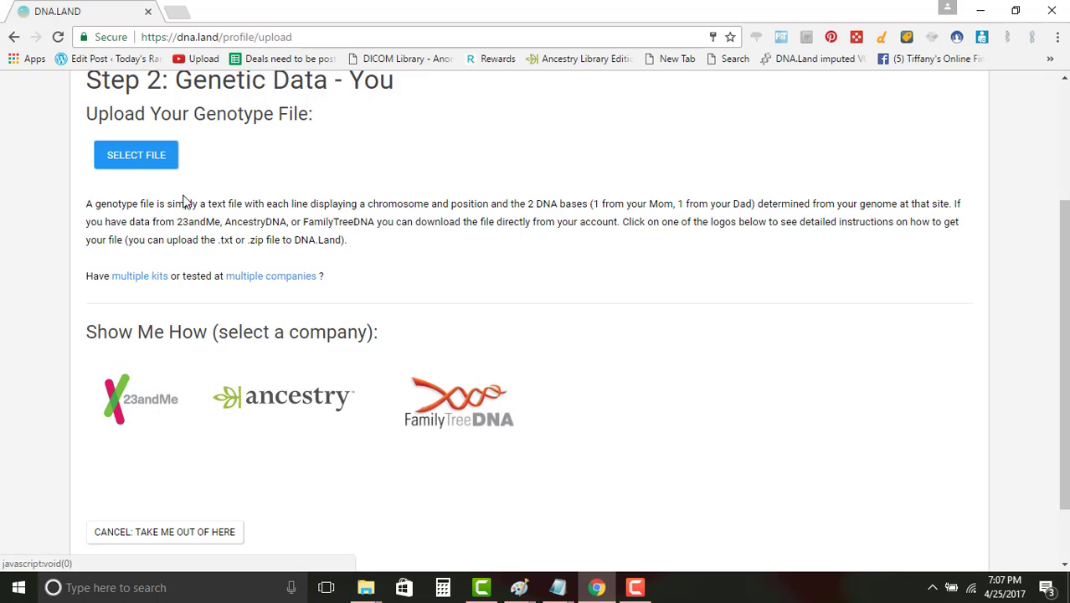
click(151, 165)
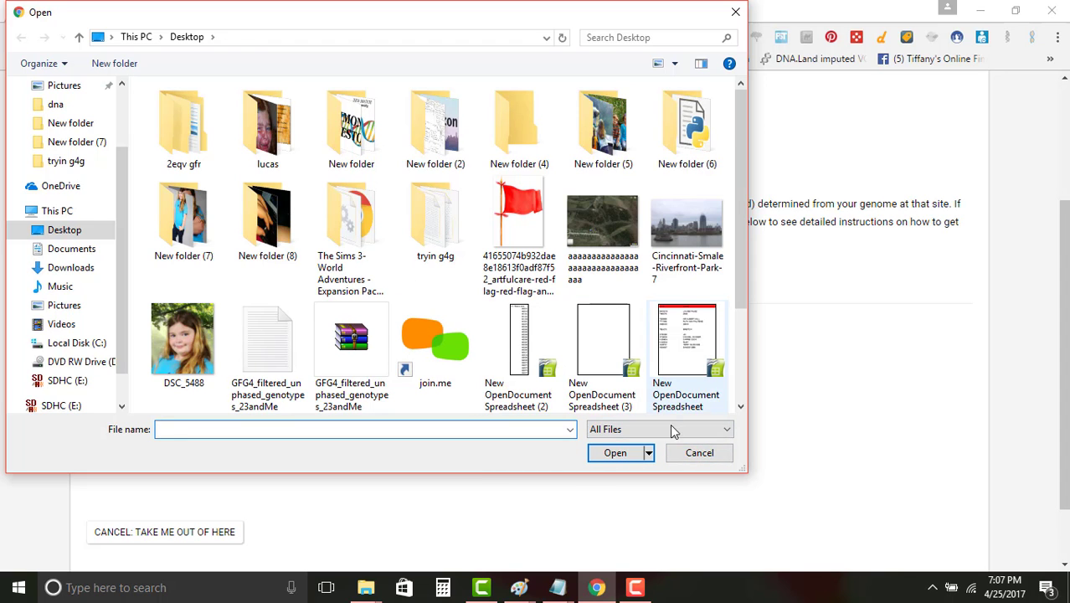
click(688, 457)
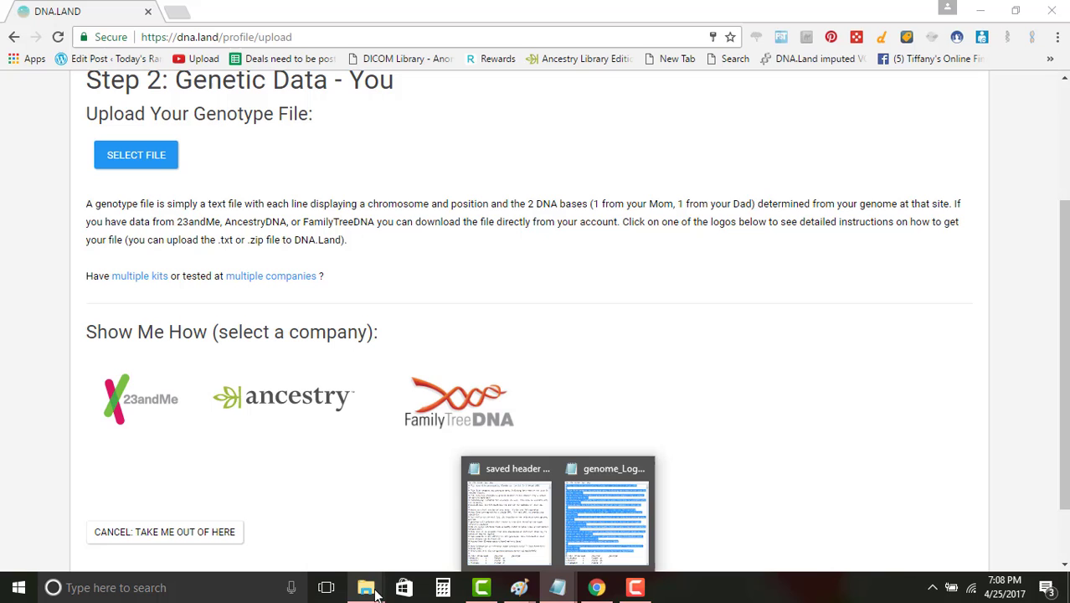
Copy the 23andMe genotype file from the downloaded folder to the desktop, keeping the existing copy
mouse_move(371, 590)
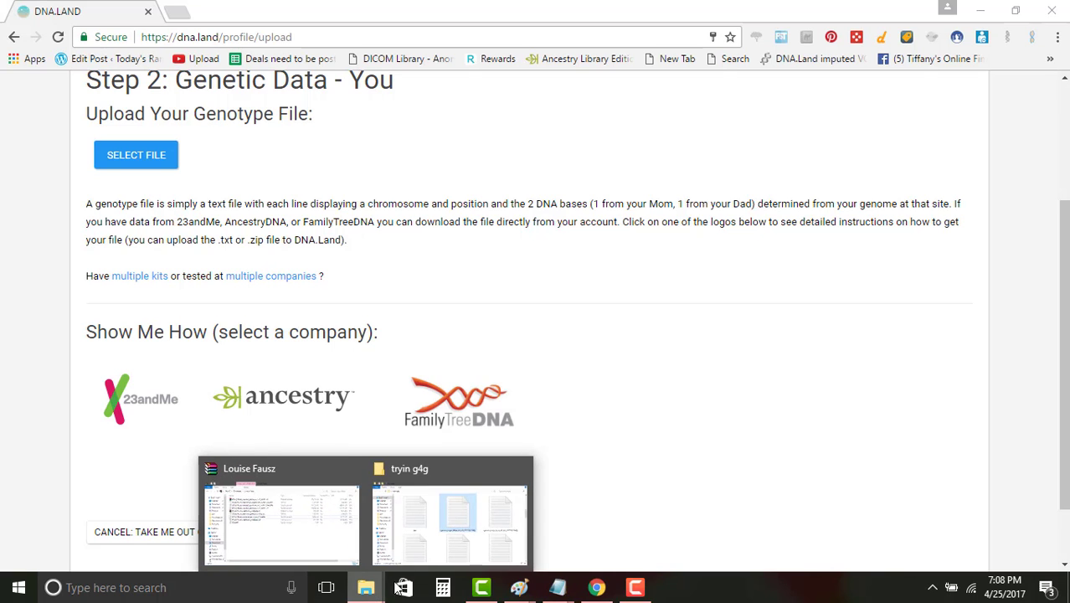
click(368, 546)
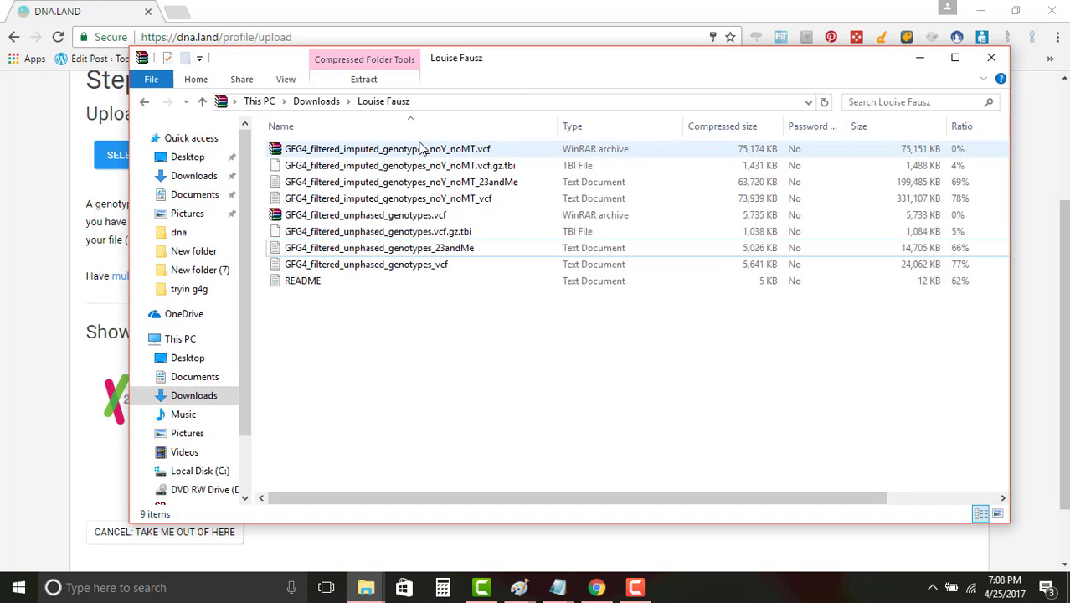
click(402, 249)
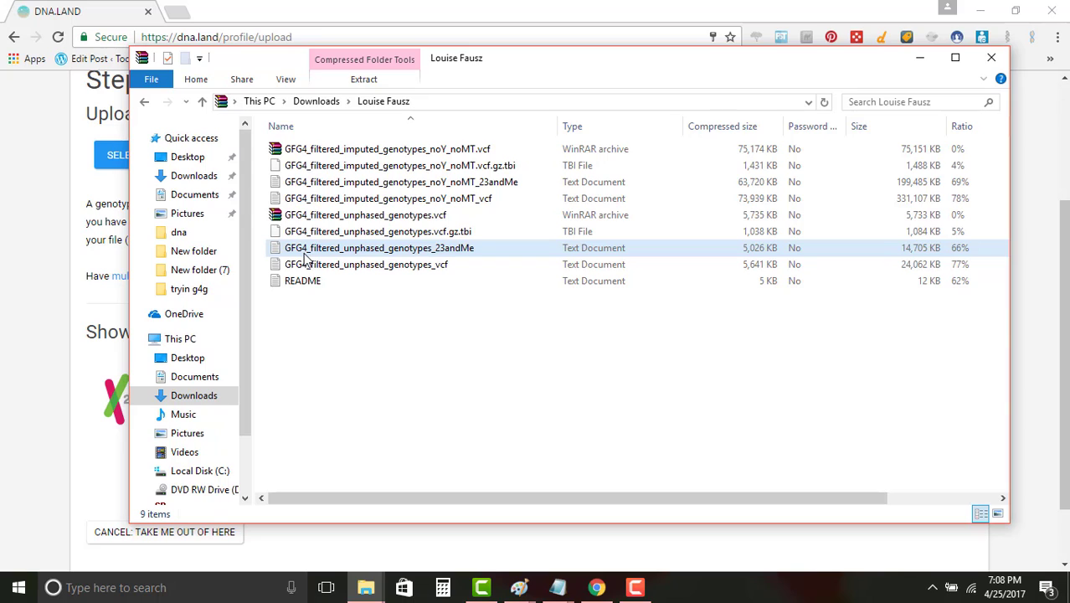
right_click(368, 249)
click(413, 301)
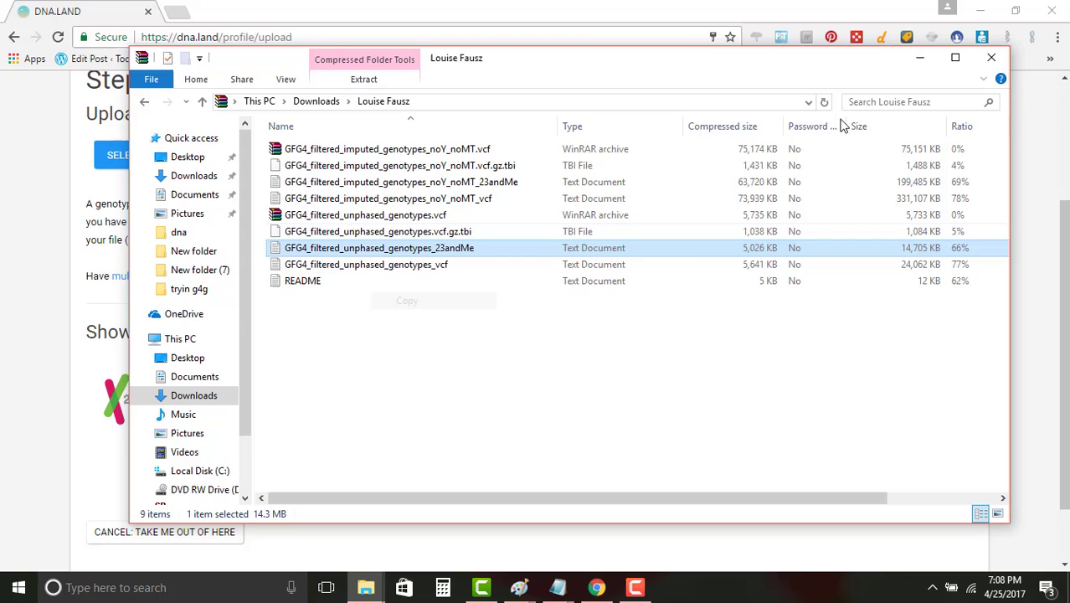
click(979, 11)
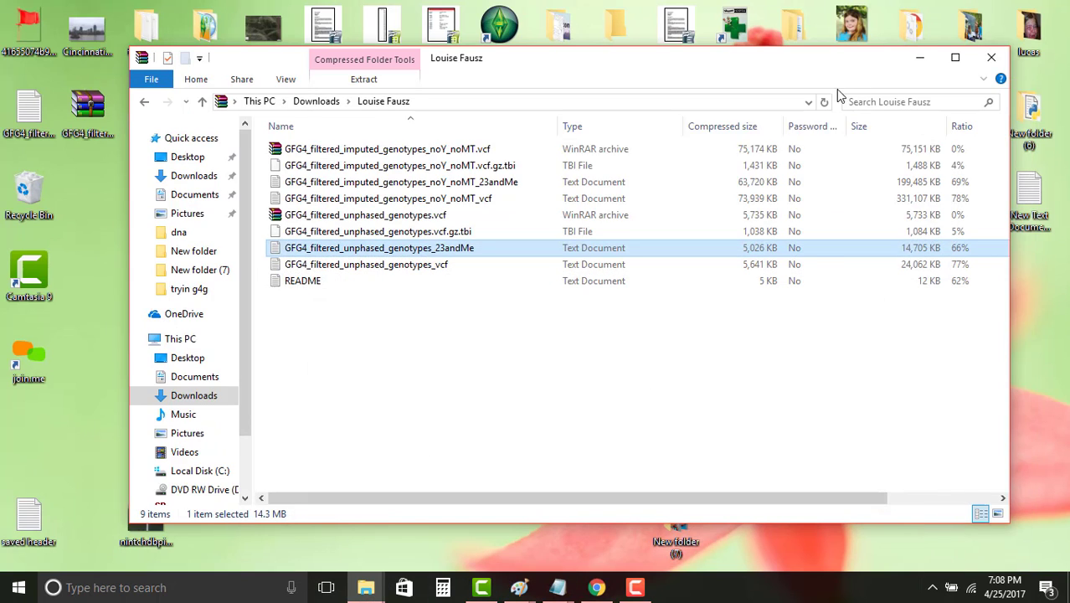
right_click(83, 439)
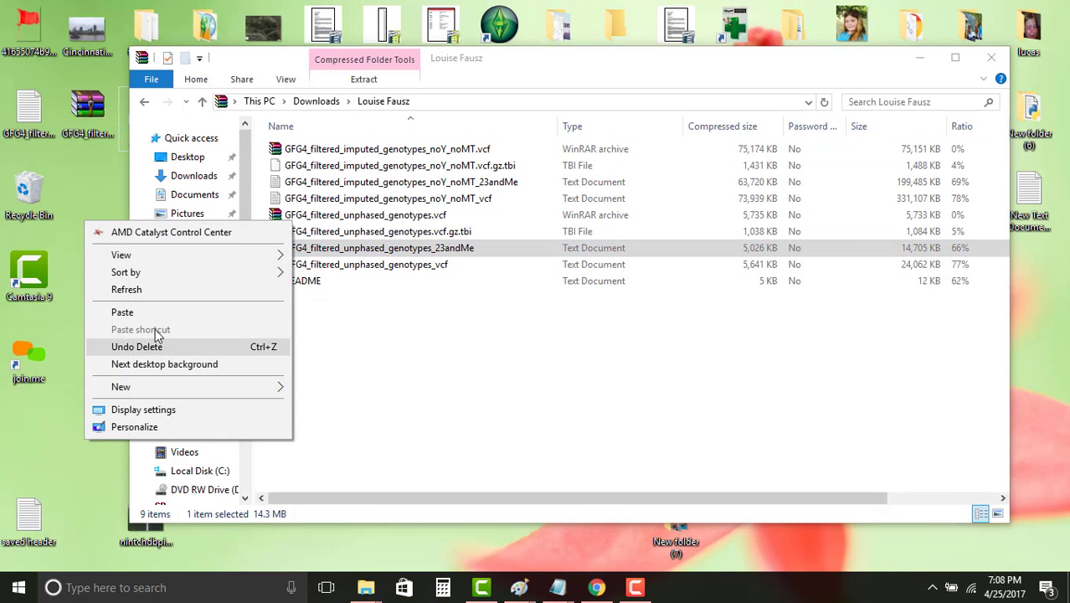
click(123, 312)
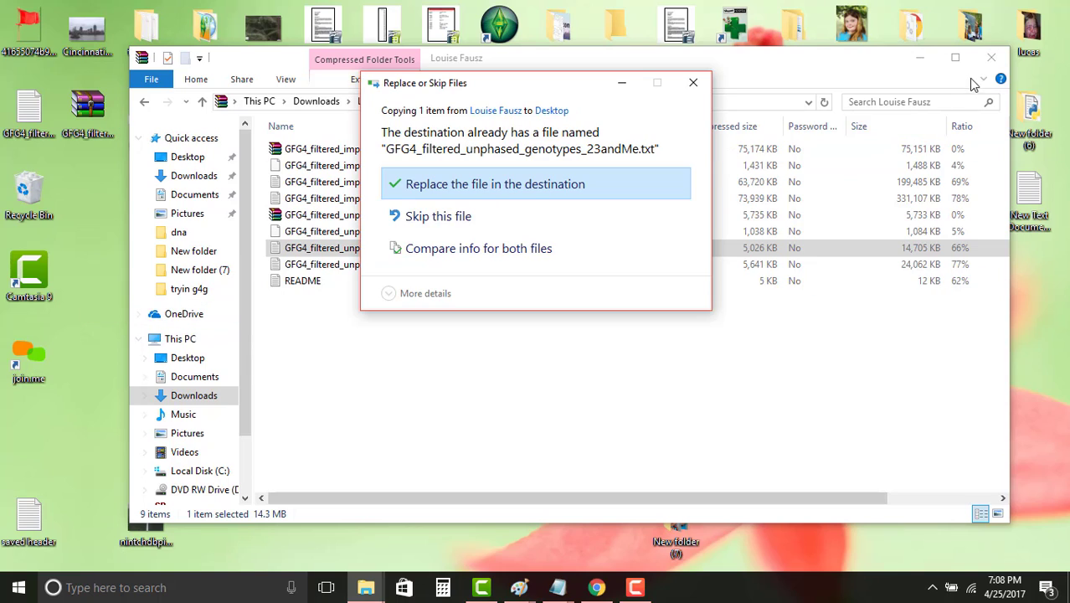
click(552, 224)
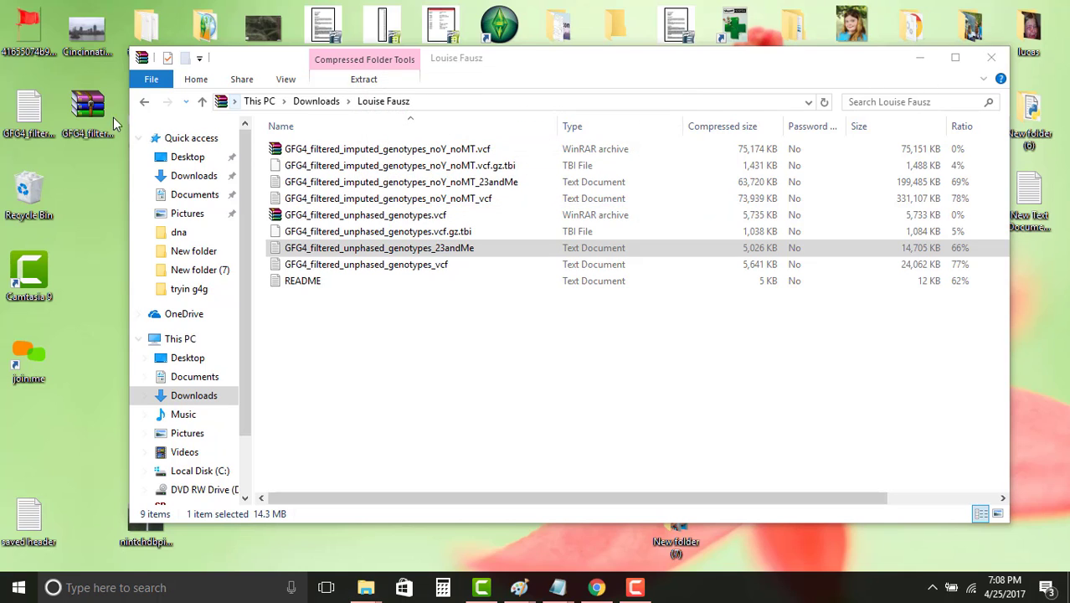
Copy the 23andMe file to the desktop again and drag the GFG4 archive into the Recycle Bin
click(319, 250)
right_click(319, 250)
click(353, 300)
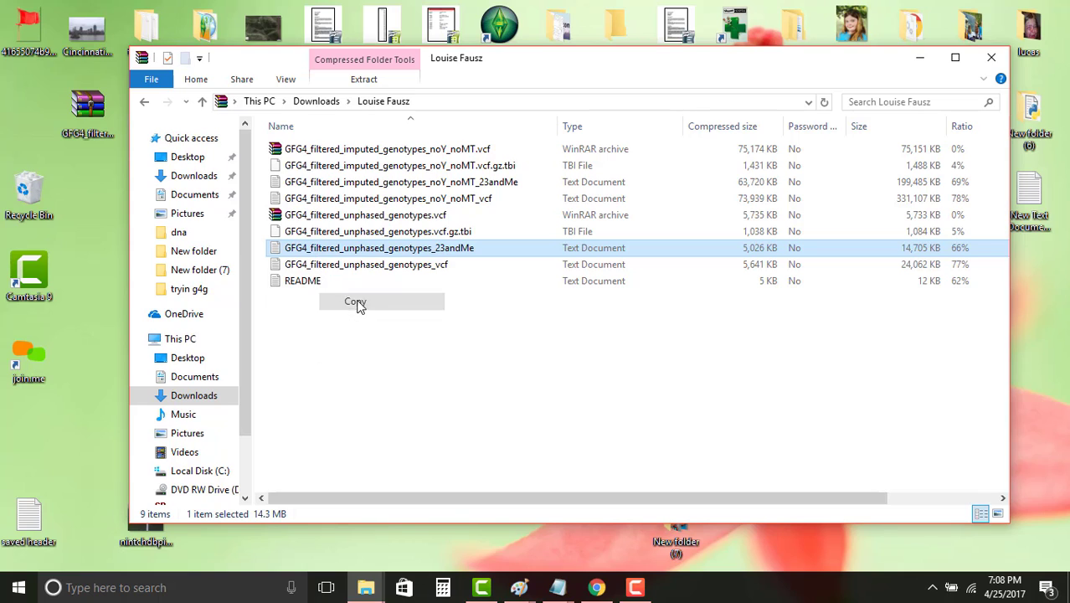
right_click(57, 437)
click(98, 310)
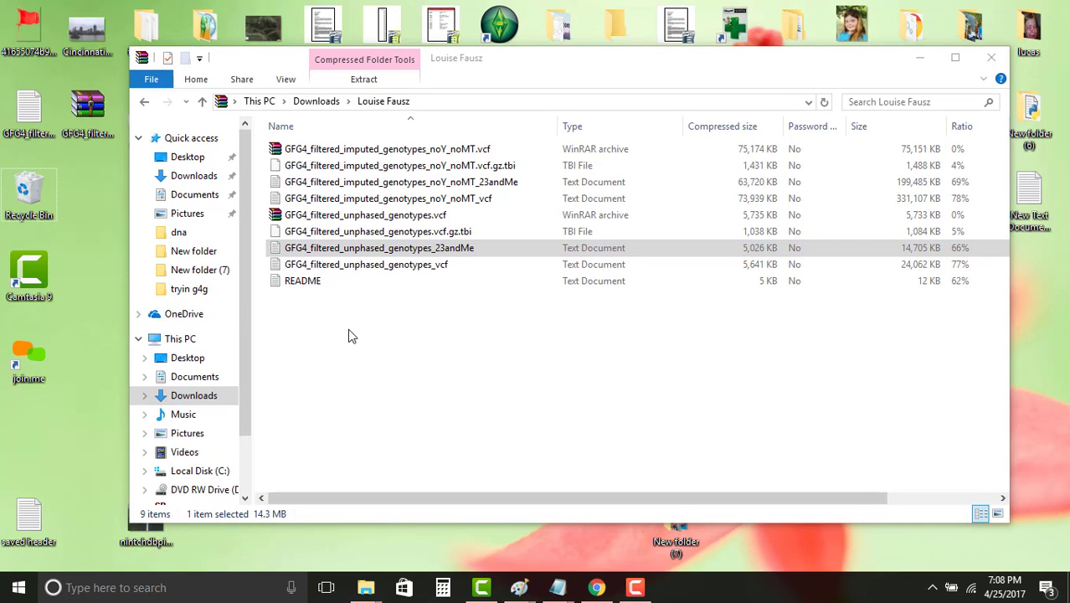
drag(88, 108, 30, 202)
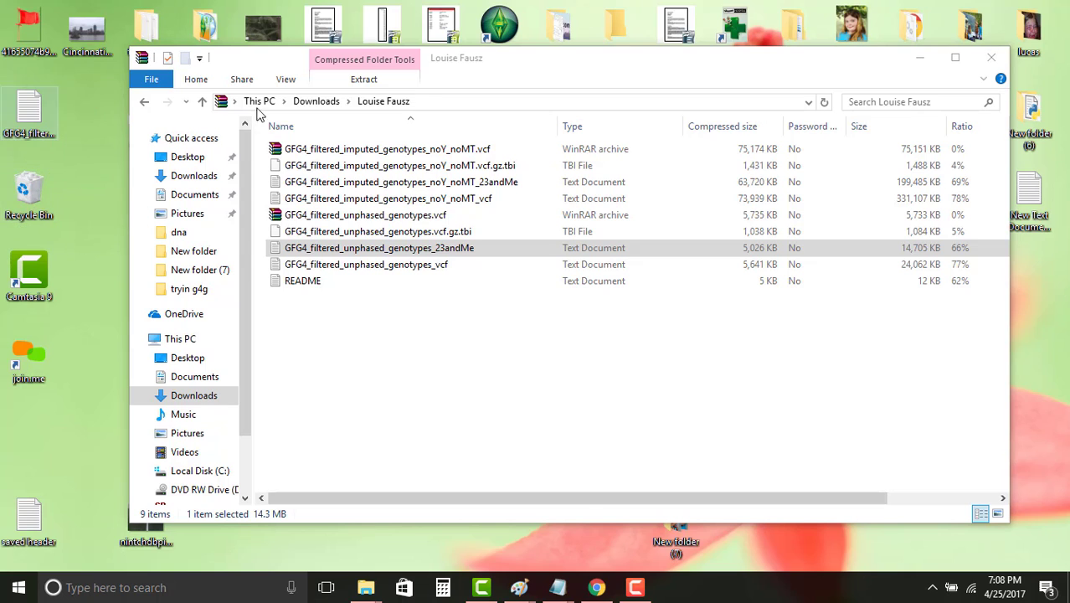
Close the download folder window and open the desktop GFG4 genotype file in Notepad
click(989, 63)
click(33, 124)
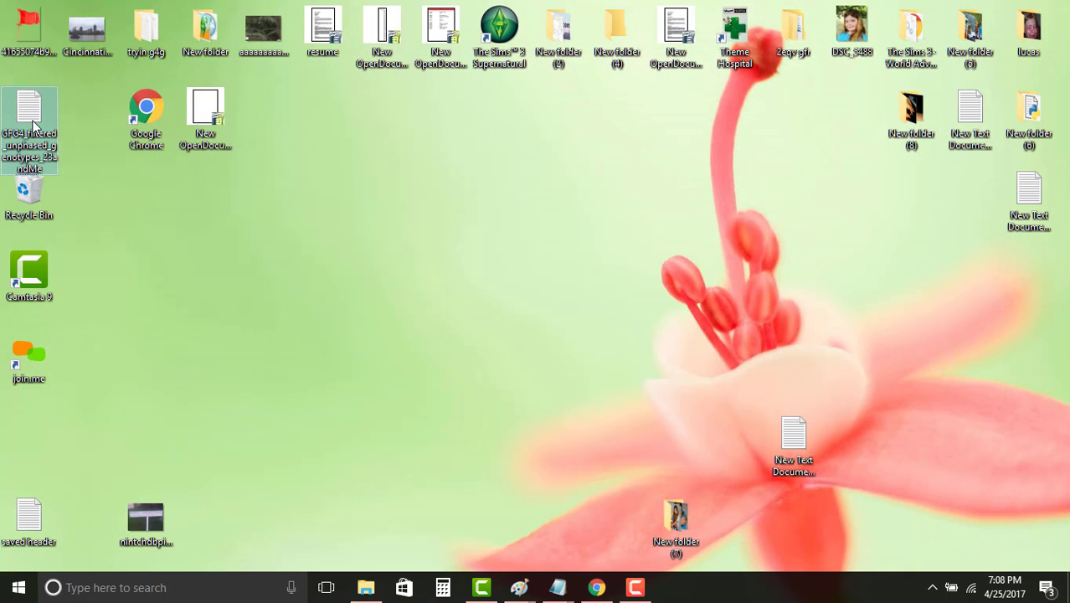
right_click(34, 124)
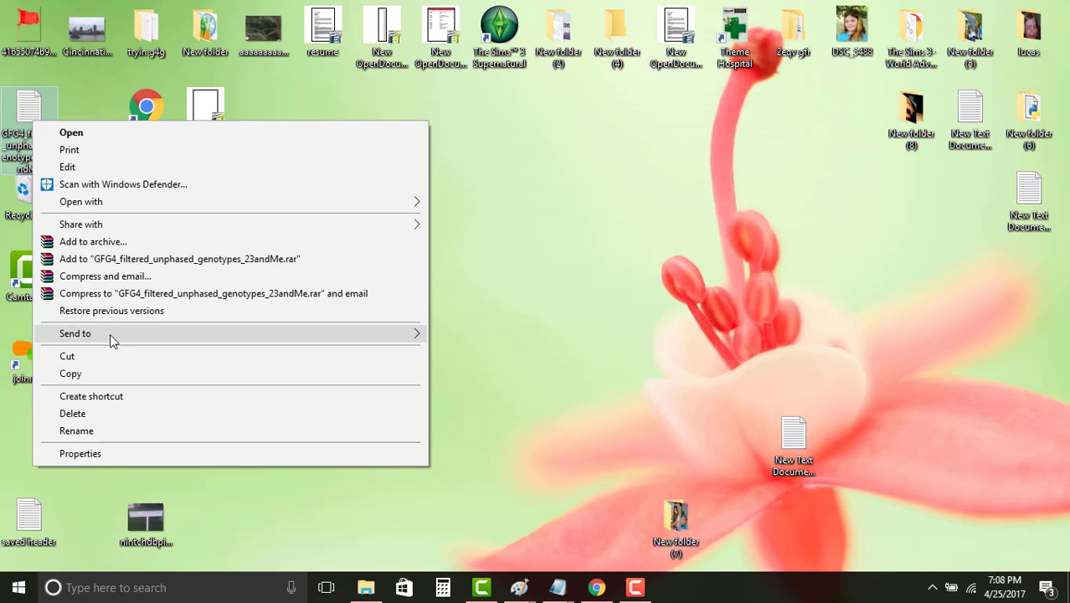
click(120, 361)
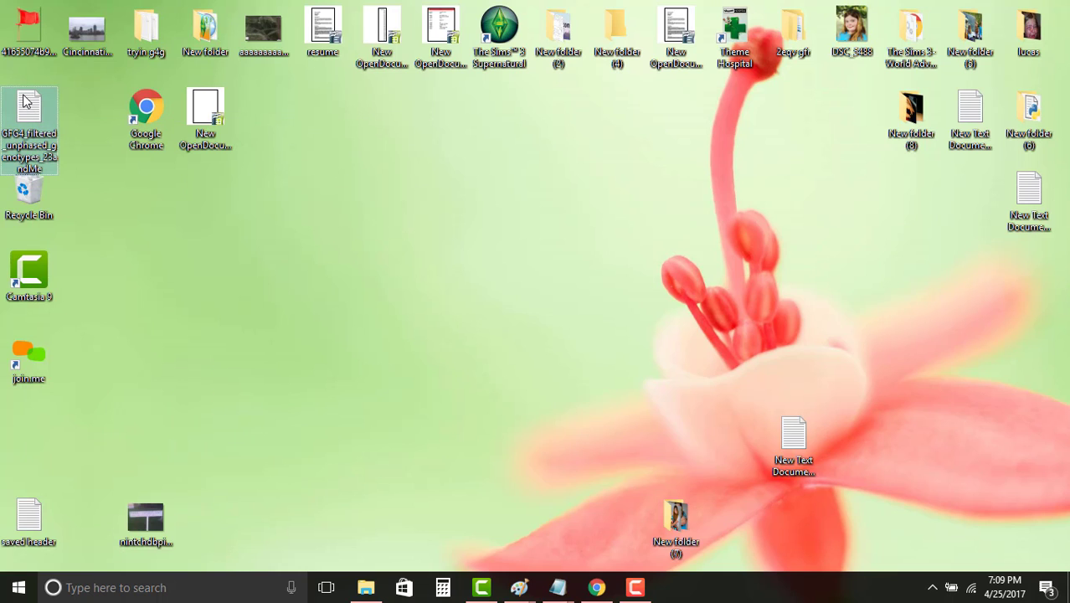
double_click(34, 140)
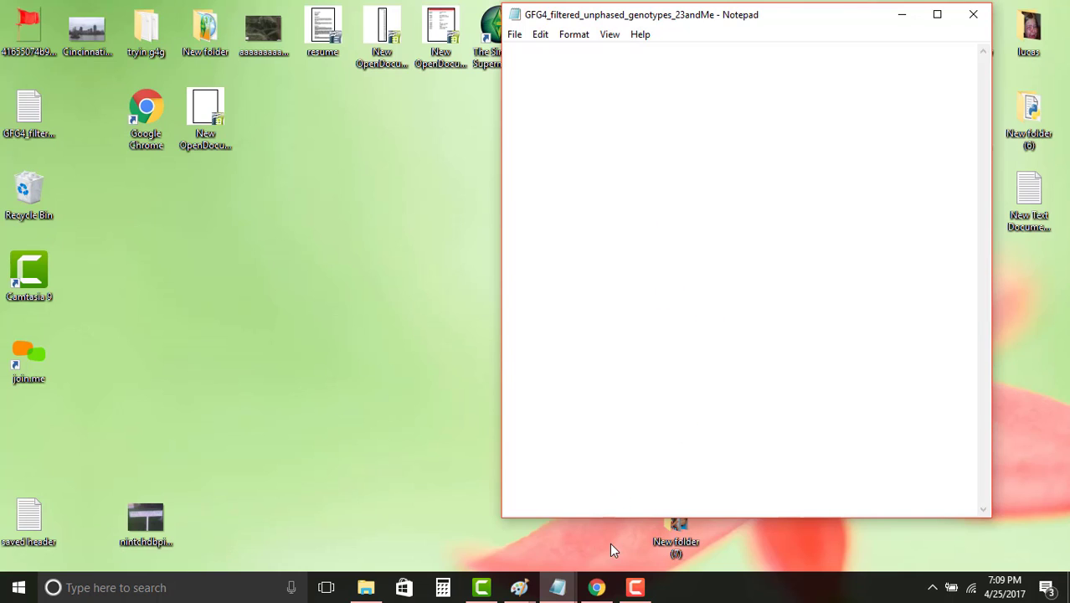
mouse_move(624, 577)
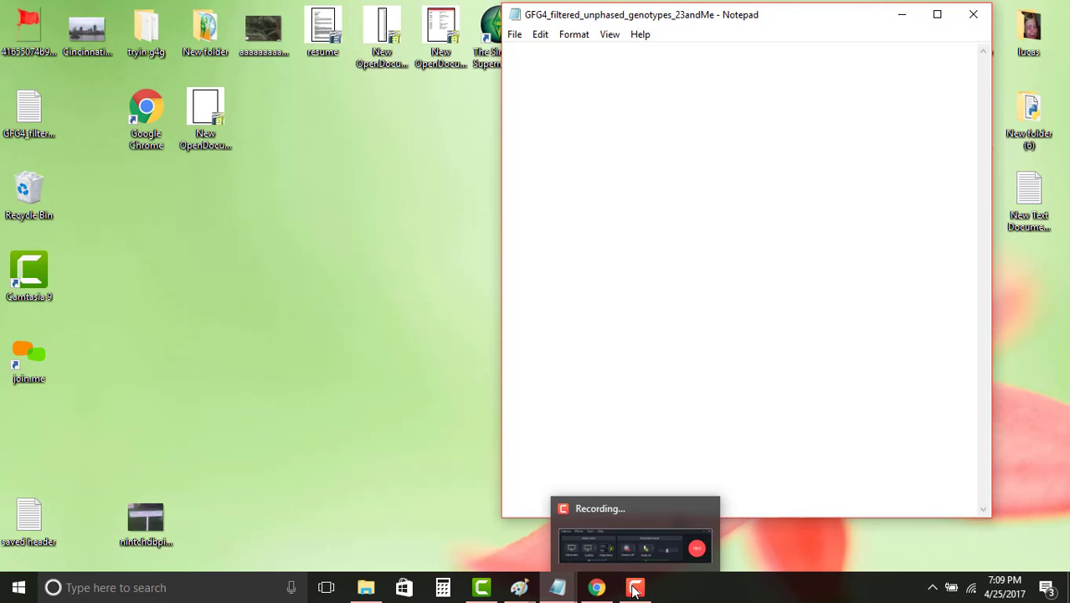
click(635, 585)
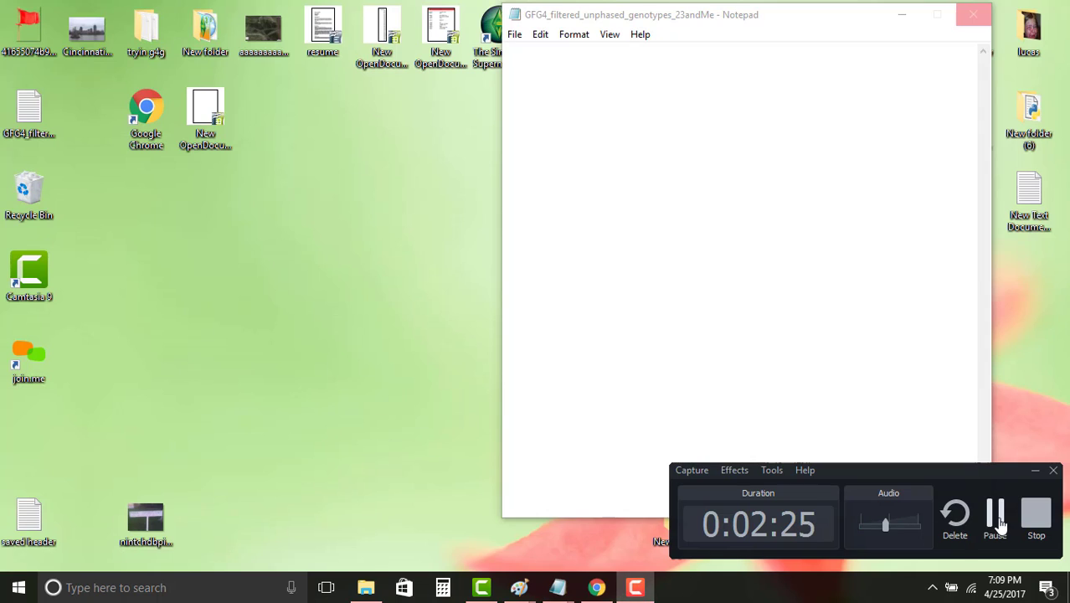
Copy the 23andMe file's comment header and select the Genes for Good header in the other Notepad
click(995, 514)
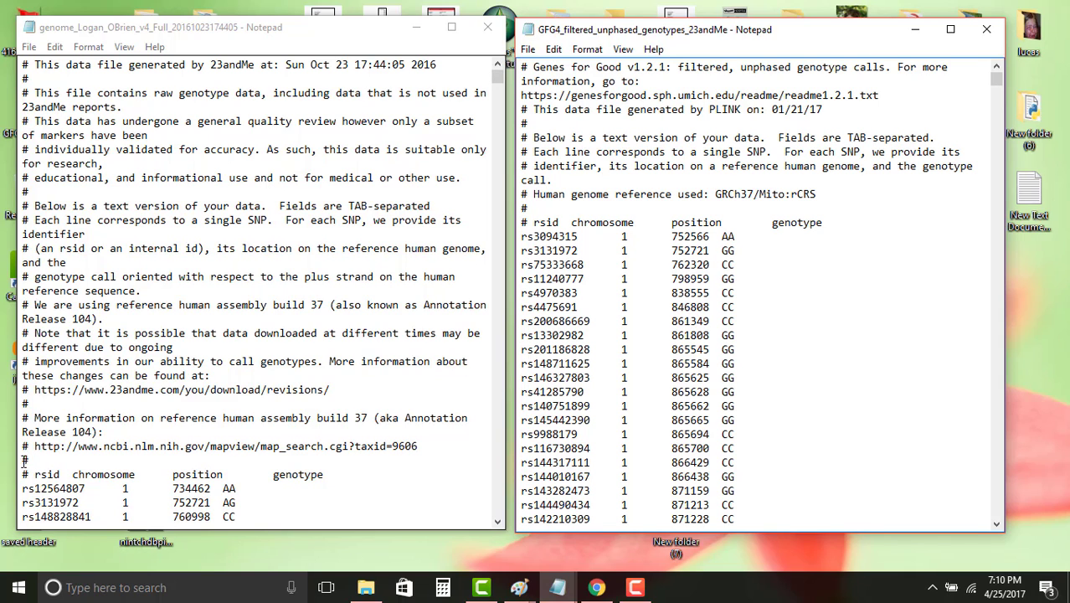
drag(28, 459, 7, 57)
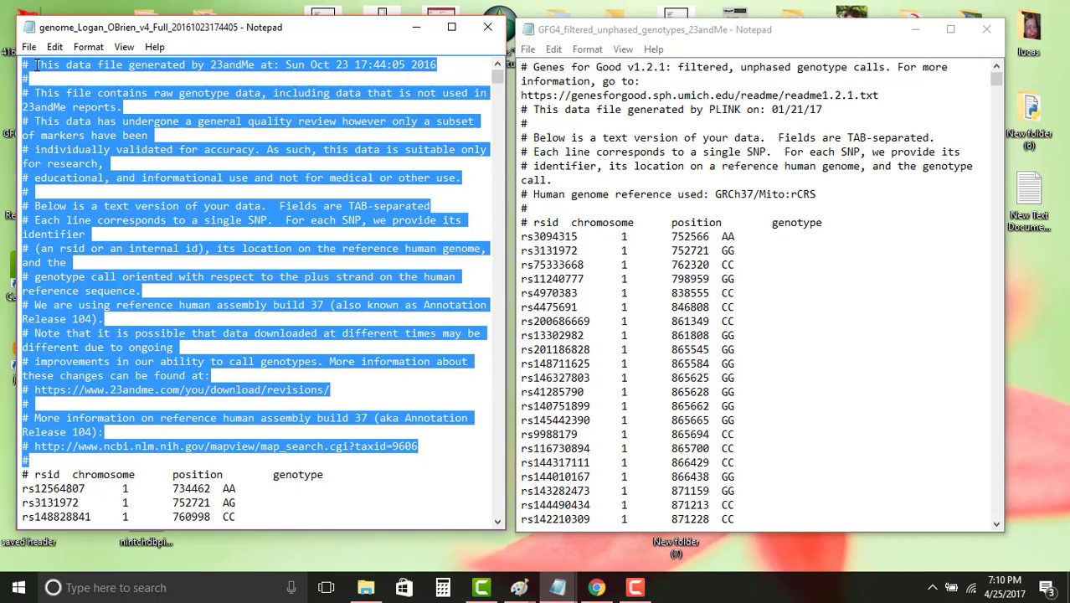
right_click(35, 65)
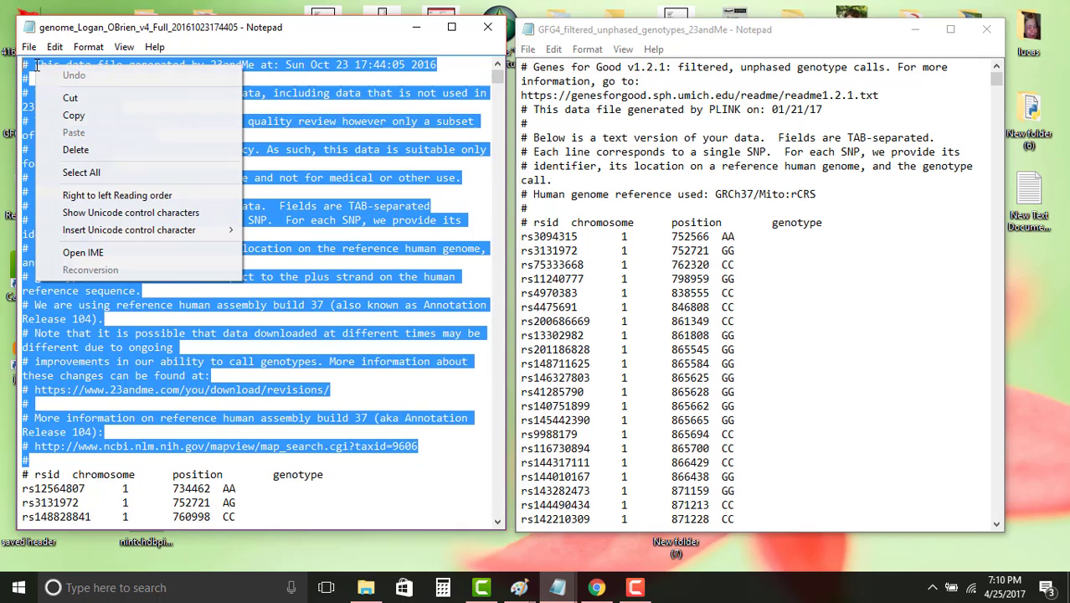
click(92, 121)
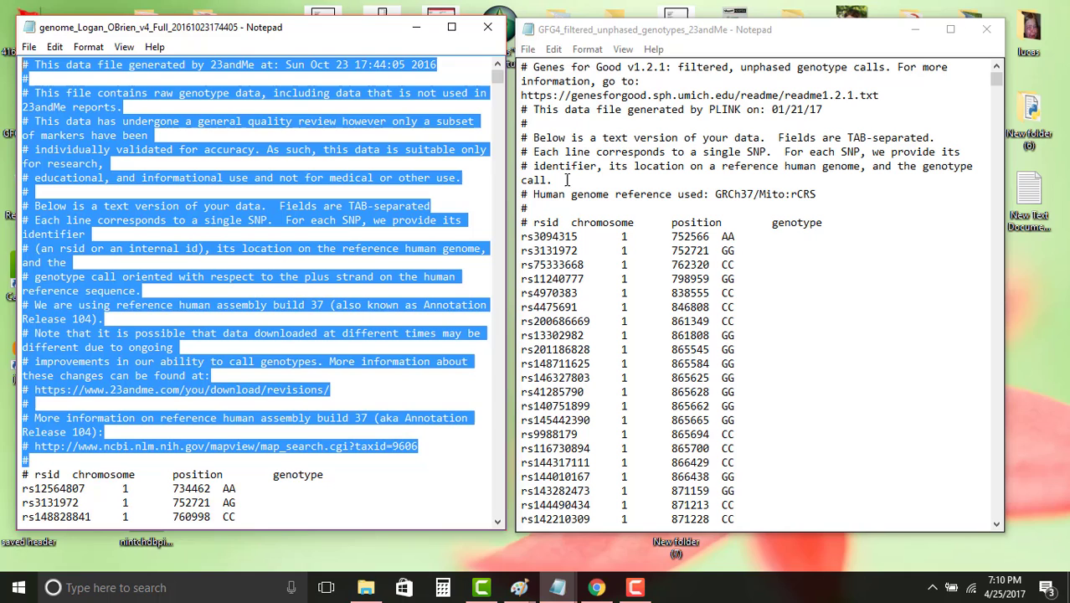
drag(534, 207, 509, 55)
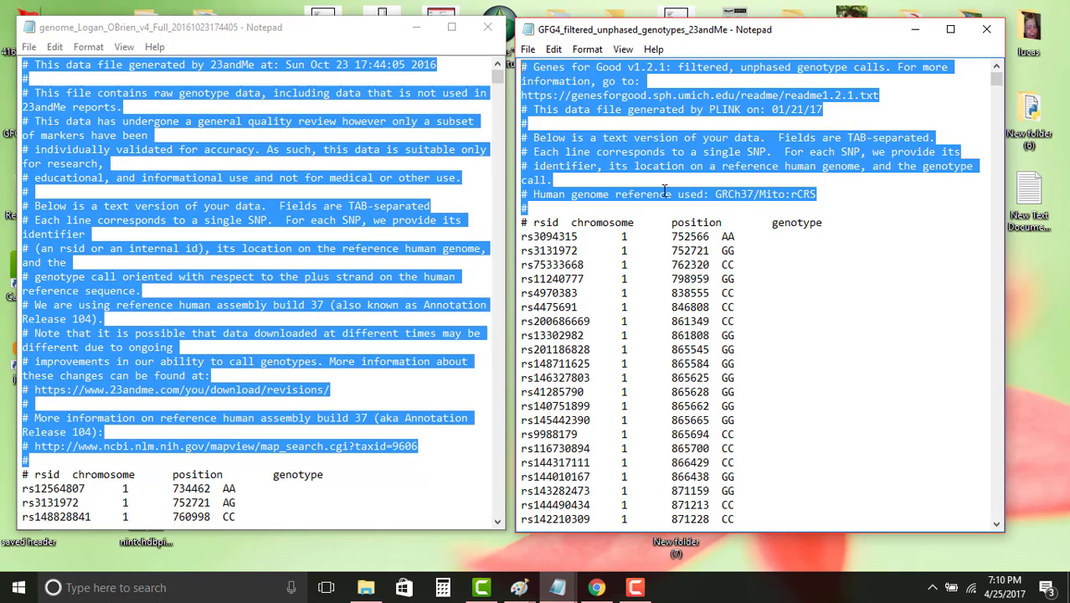
Try pasting the 23andMe header over the Genes for Good header while Notepad hangs, checking DNA.Land meanwhile
right_click(652, 140)
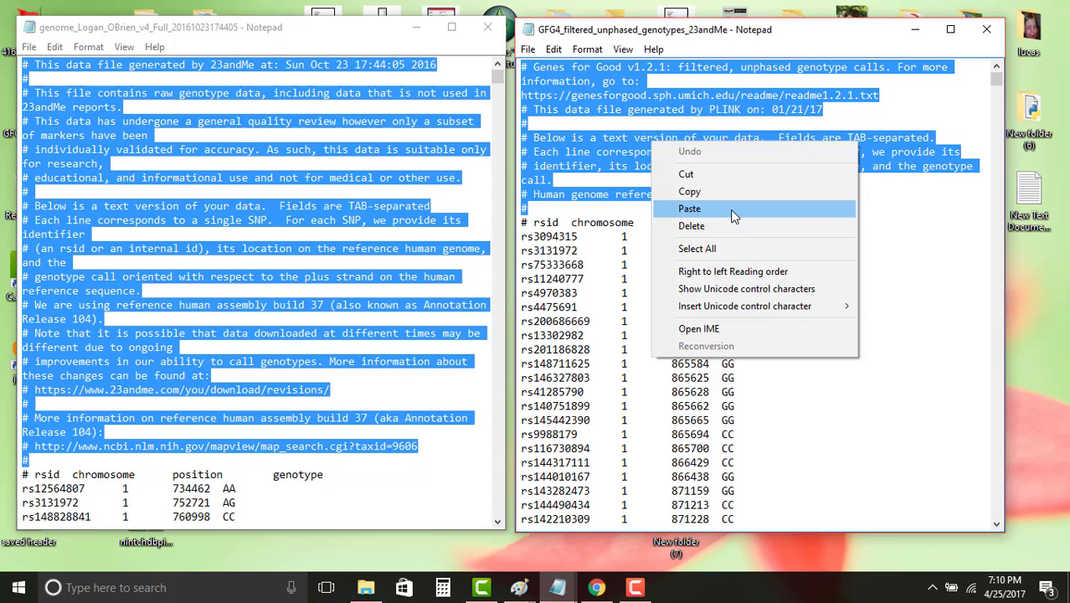
key(Escape)
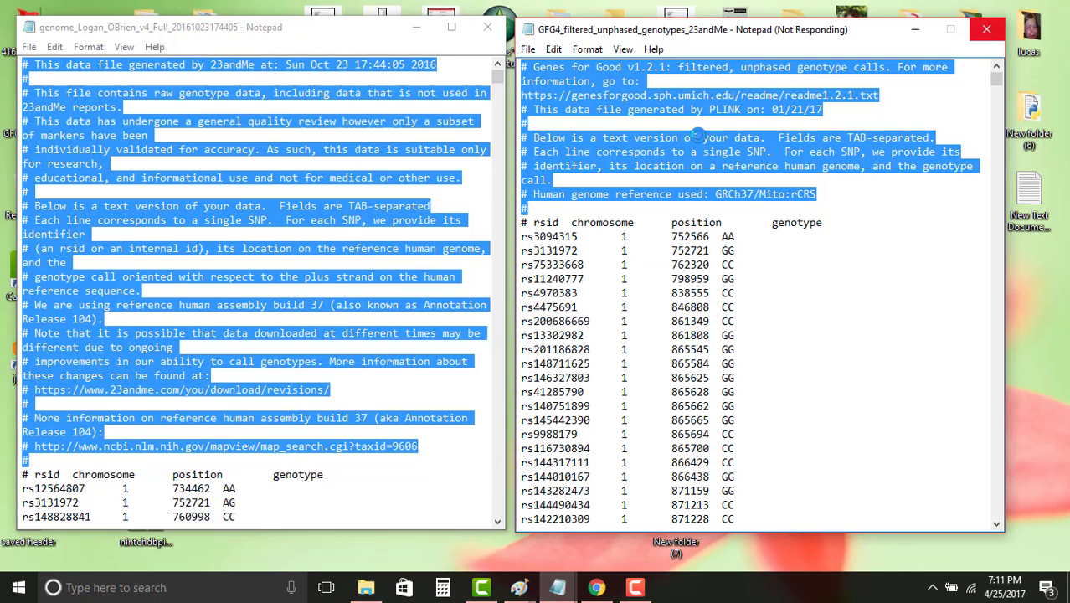
click(596, 588)
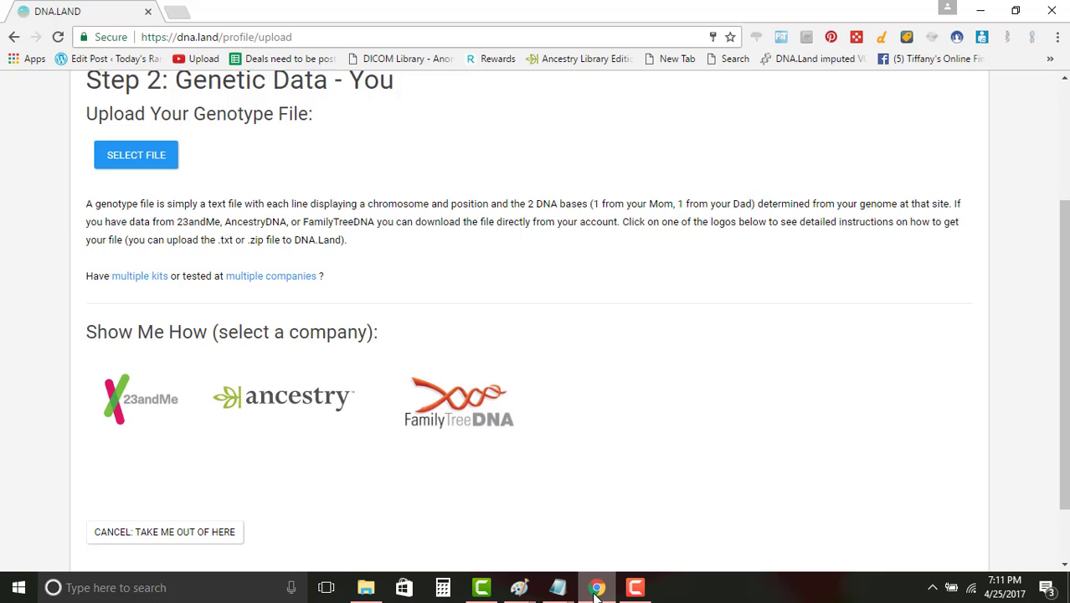
scroll(550, 518, up, 3)
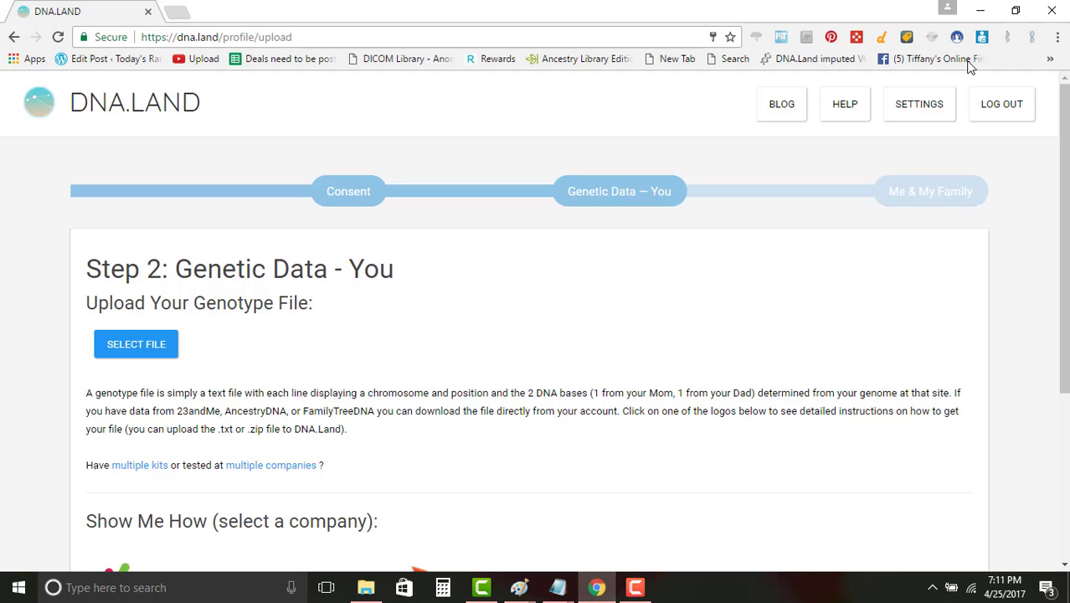
click(980, 12)
click(985, 23)
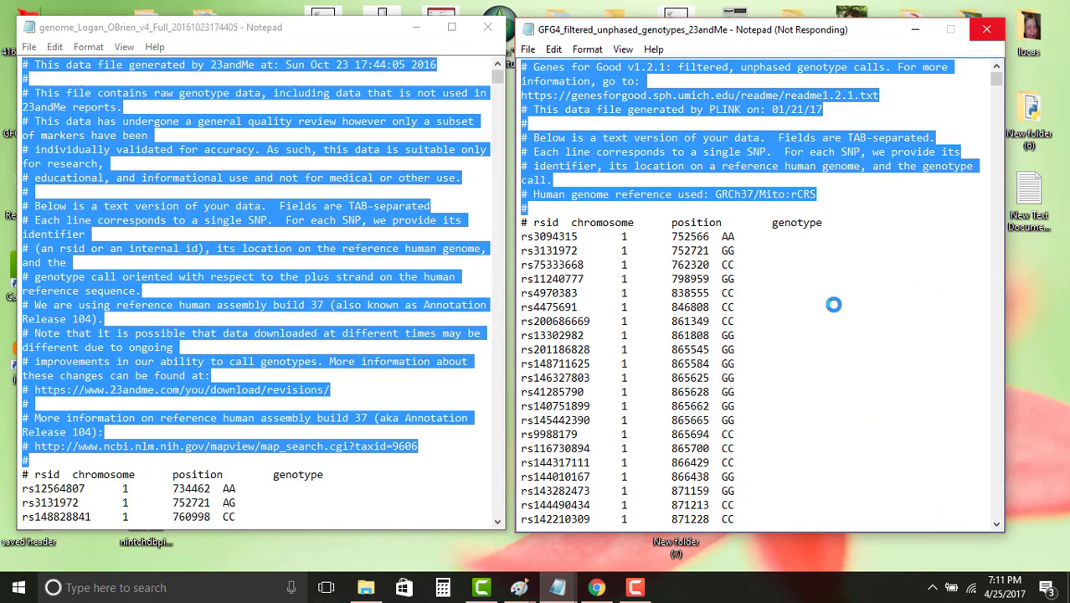
Select all the edited Genes for Good text and minimize the 23andMe Notepad window
click(636, 590)
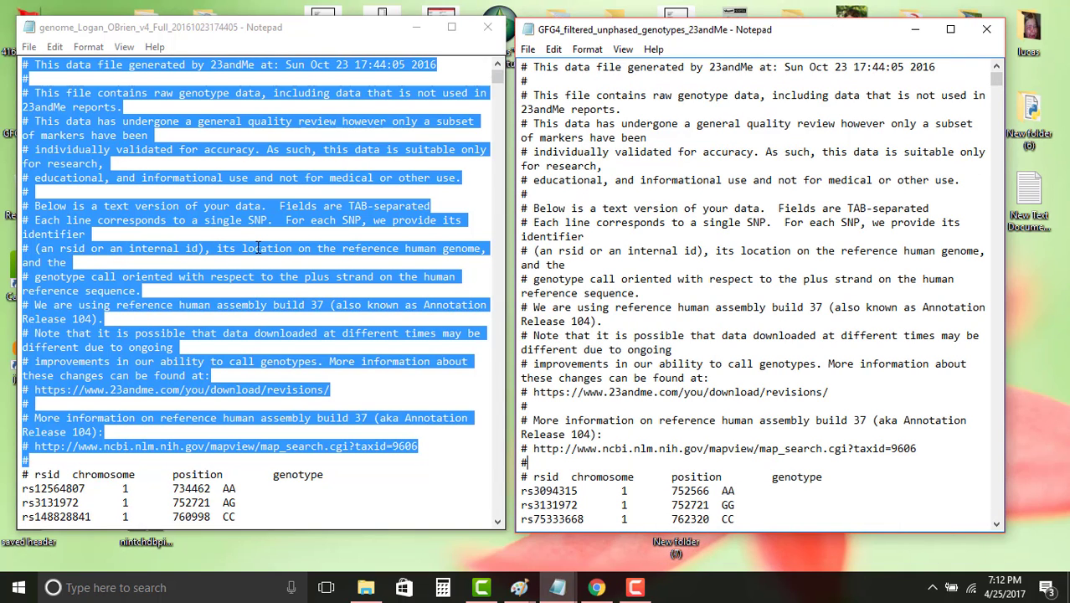
key(ctrl+a)
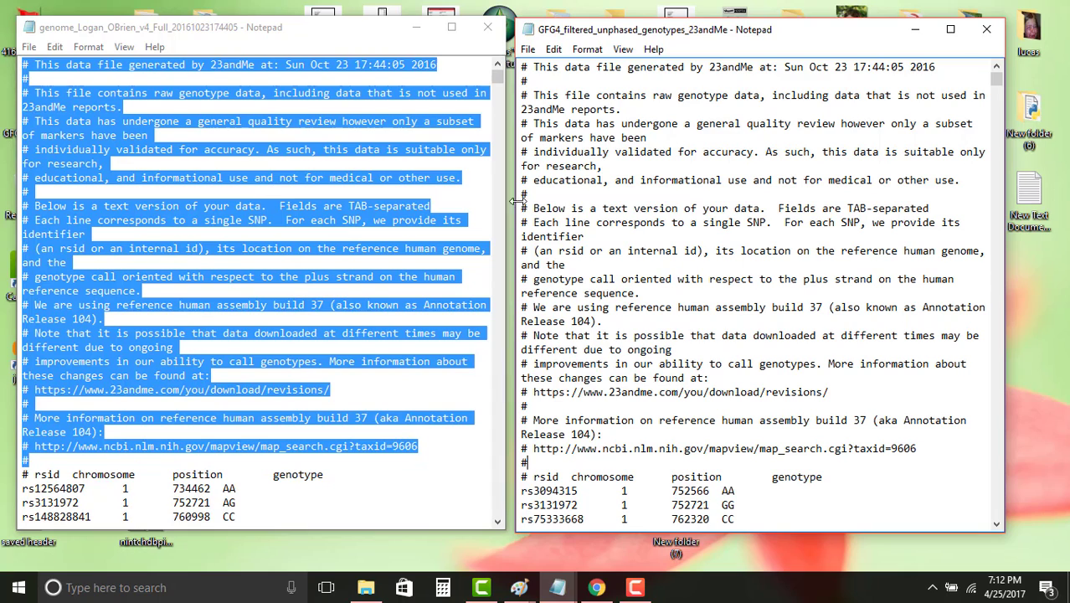
click(634, 195)
click(427, 34)
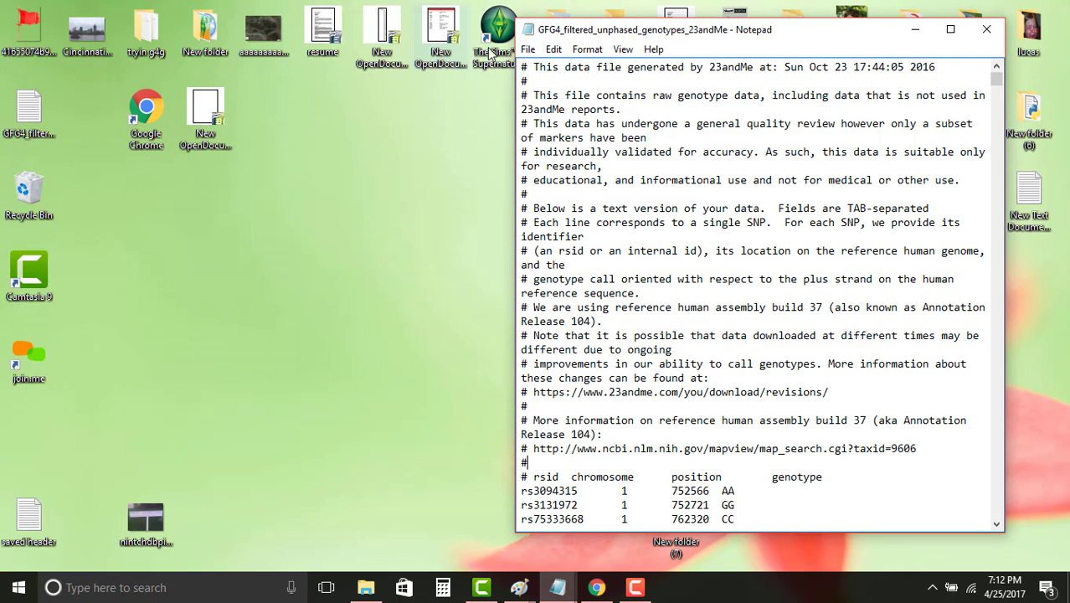
drag(669, 35, 457, 55)
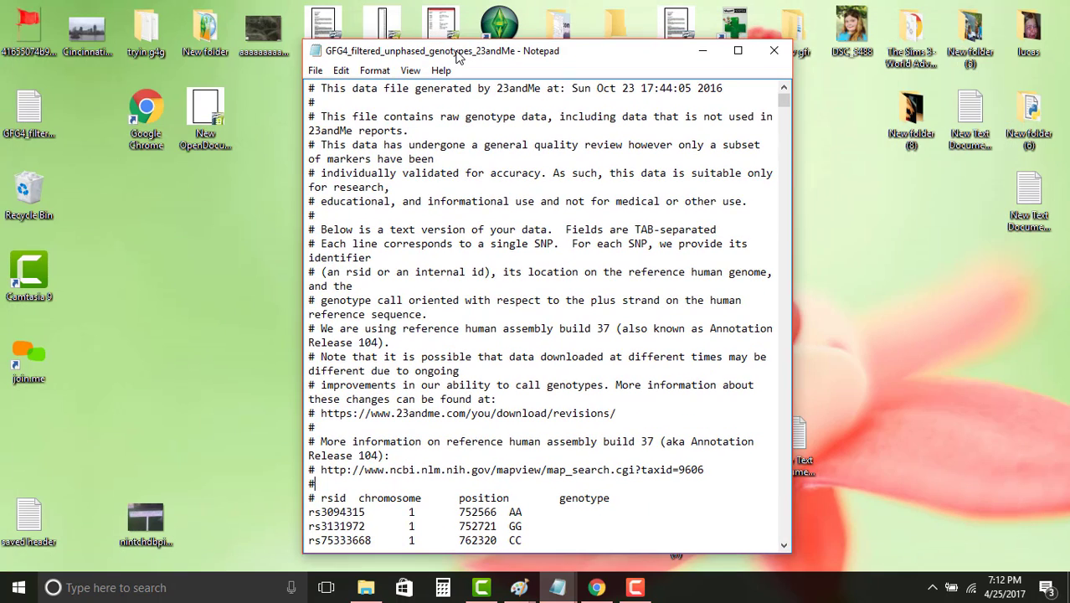
Save the edited file to the Desktop as 'lets testing' and close Notepad
click(323, 72)
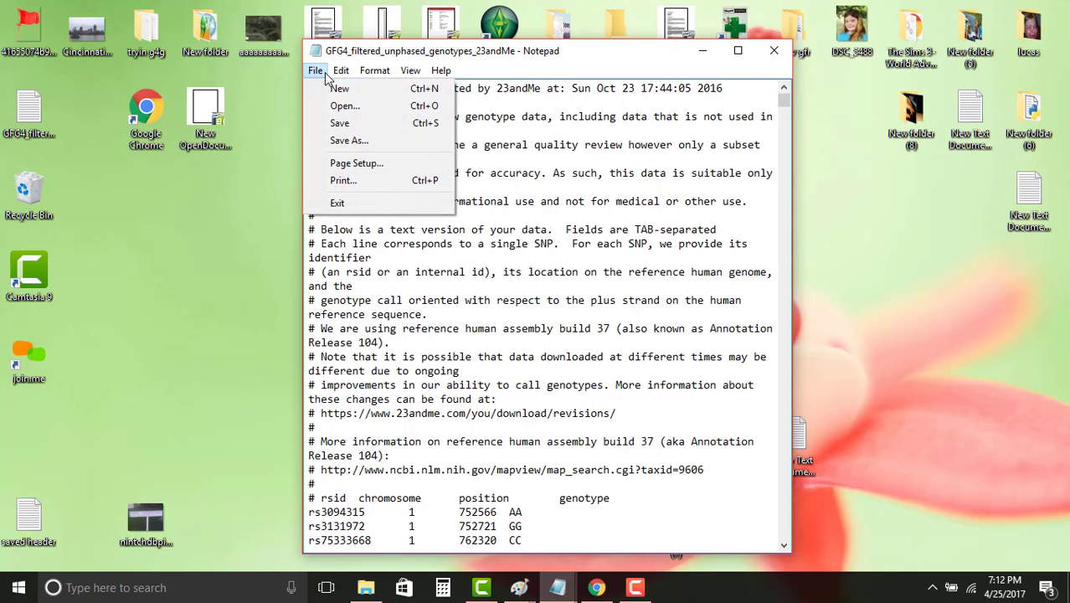
click(347, 140)
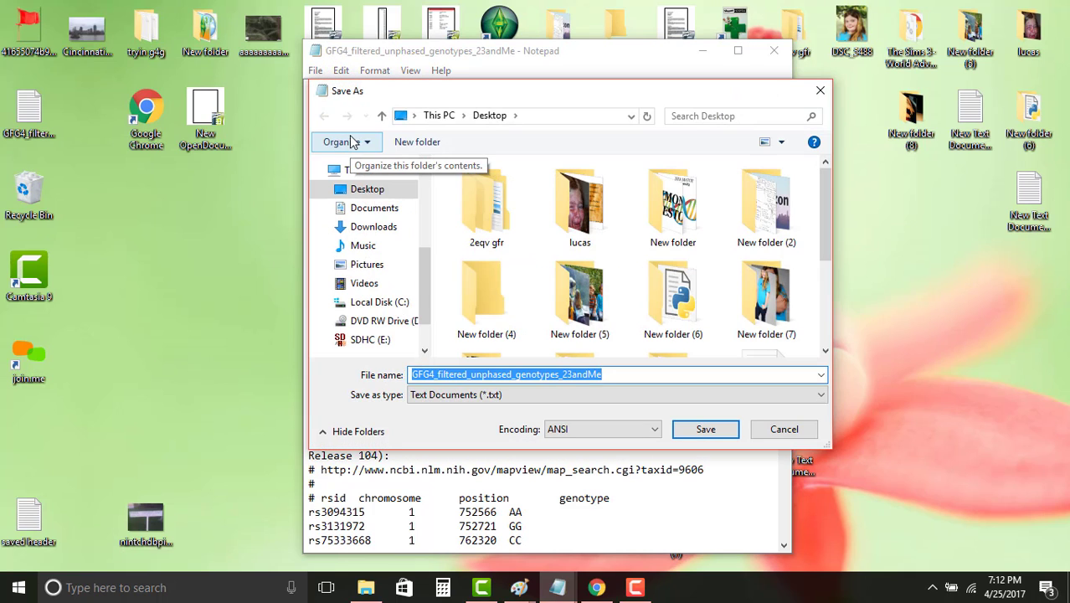
text(lets testing)
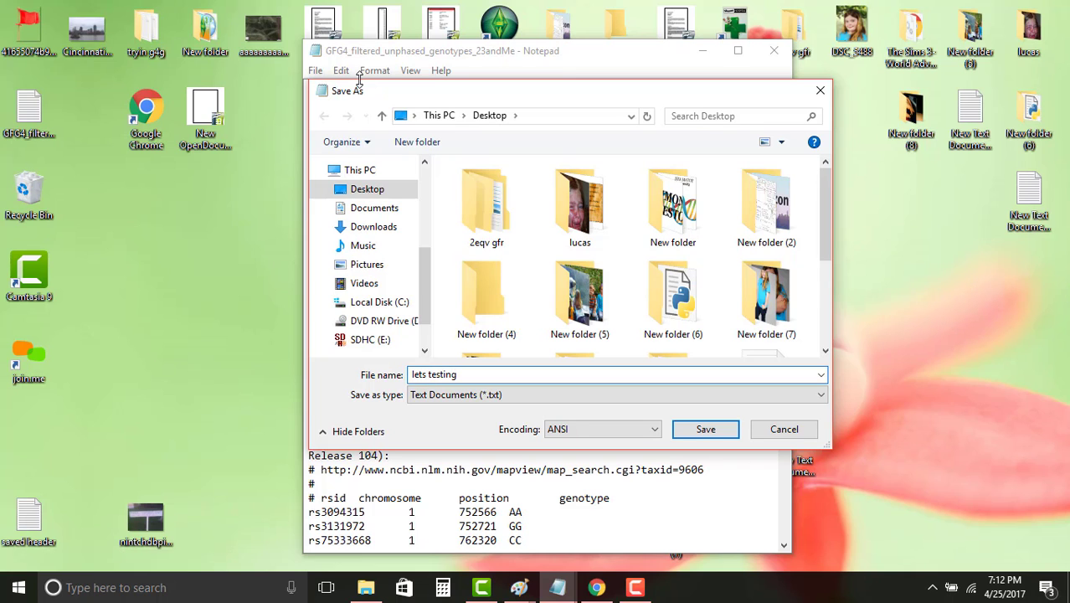
click(719, 431)
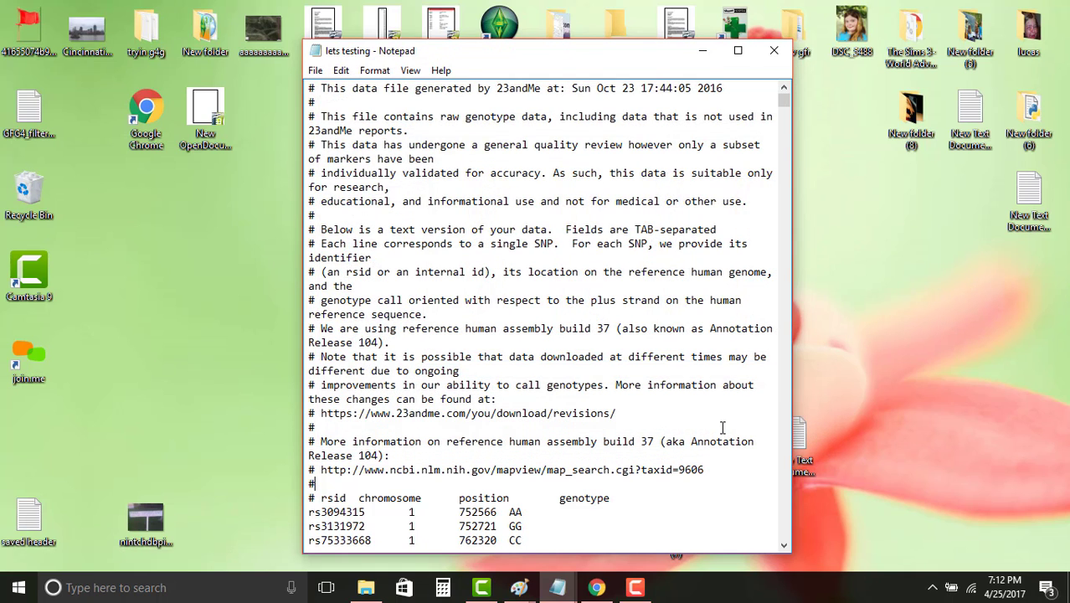
click(103, 432)
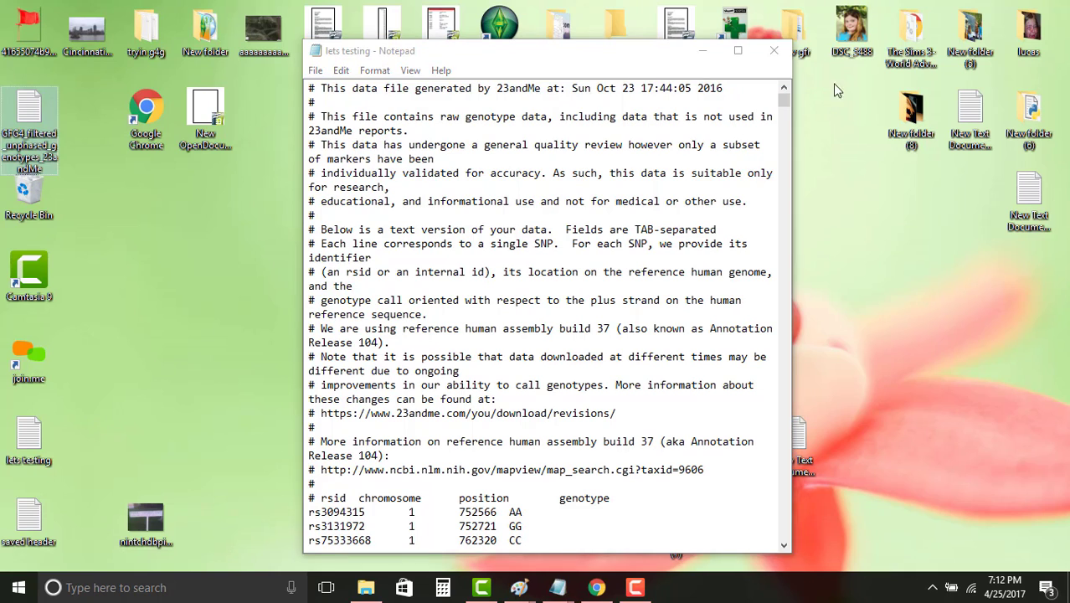
click(776, 48)
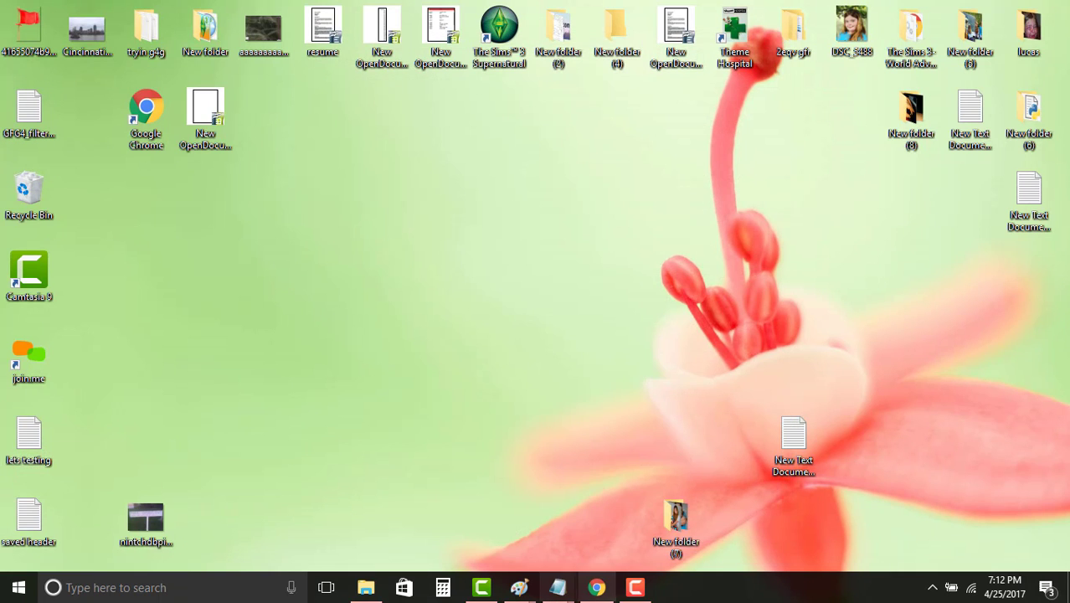
Select and upload the 'lets testing' file on DNA.Land's Genetic Data page
click(596, 587)
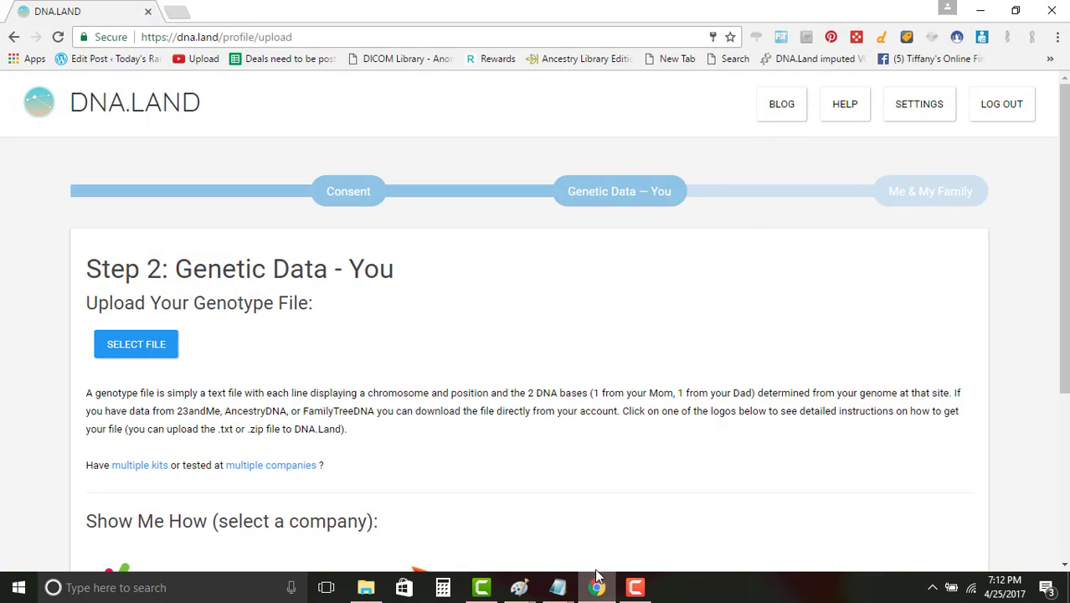
click(128, 354)
click(435, 344)
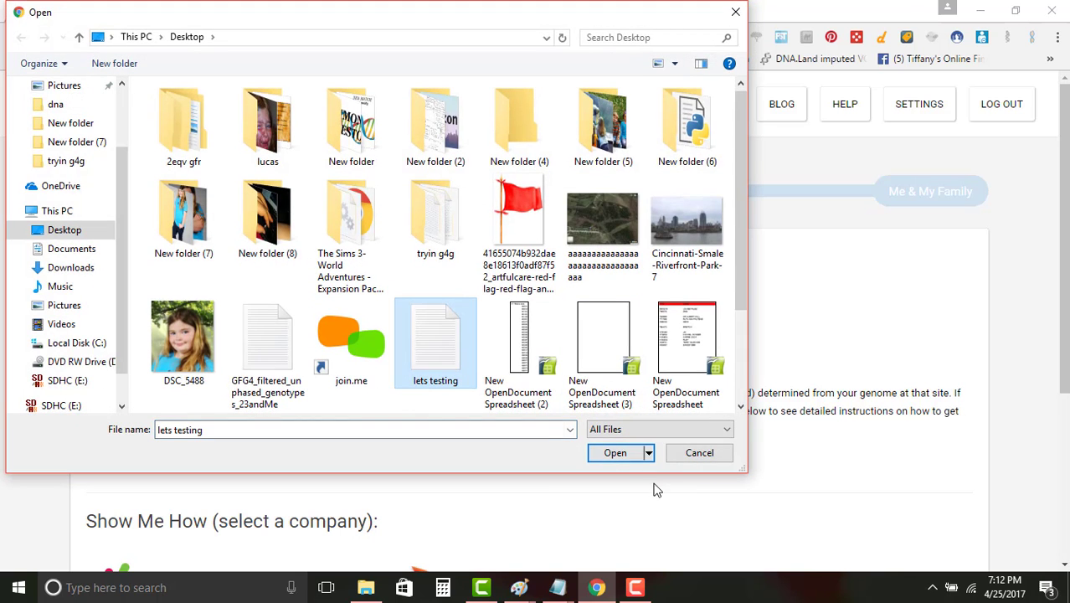
click(636, 452)
Enter the first and last name in the Me & My Family form
click(245, 415)
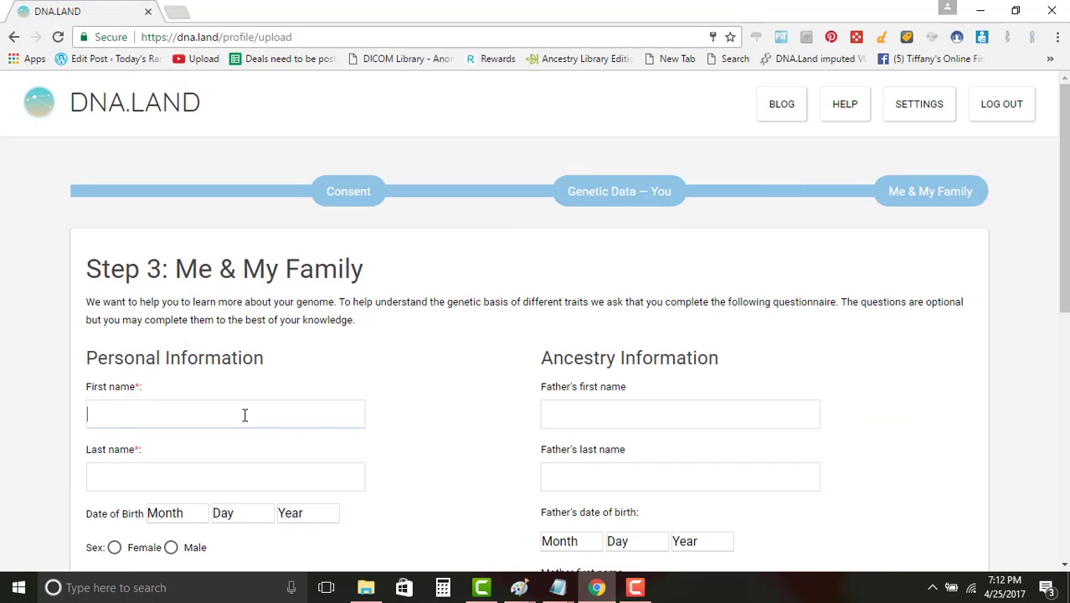
text(lo)
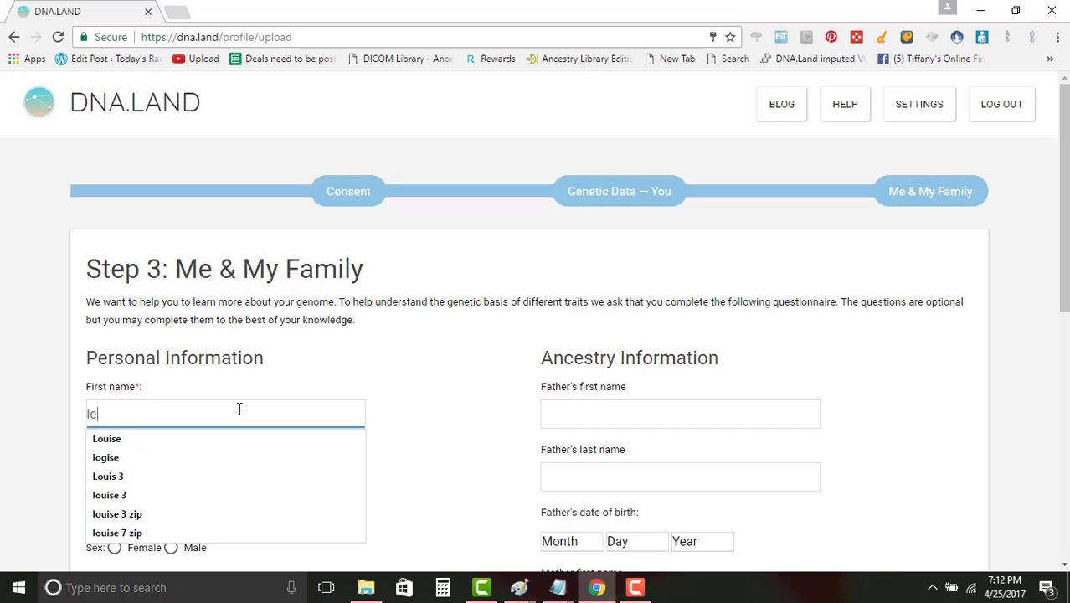
text(ts)
click(233, 475)
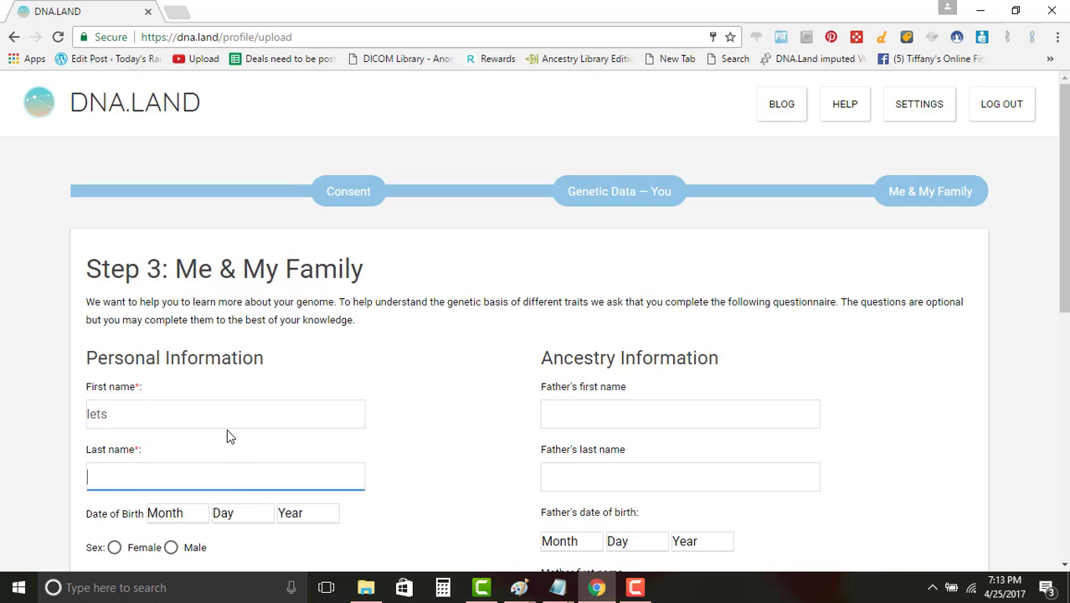
text(testing)
scroll(405, 410, down, 1)
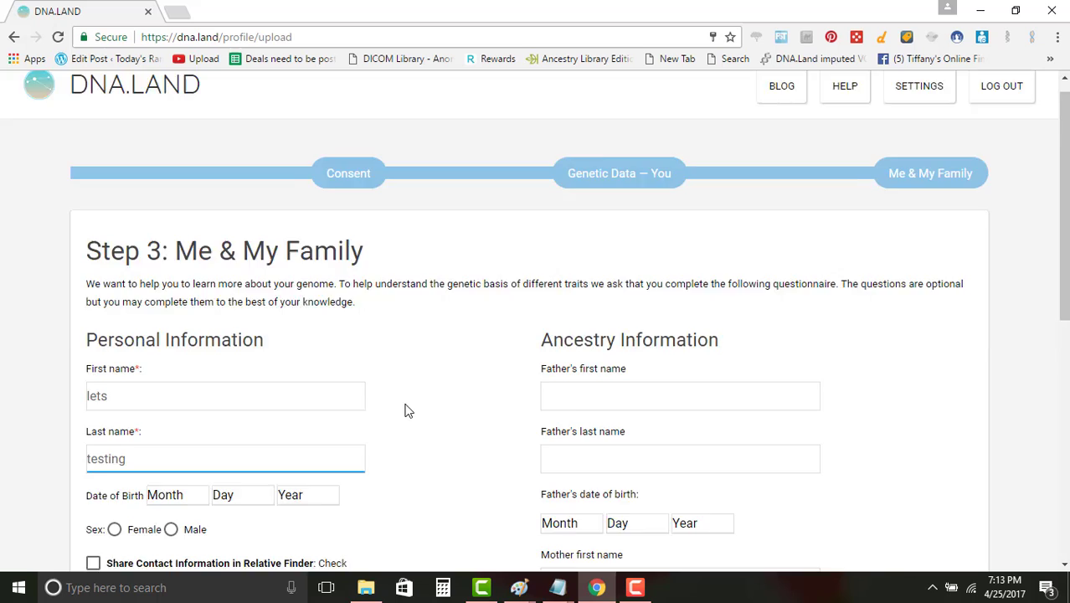
scroll(405, 411, down, 2)
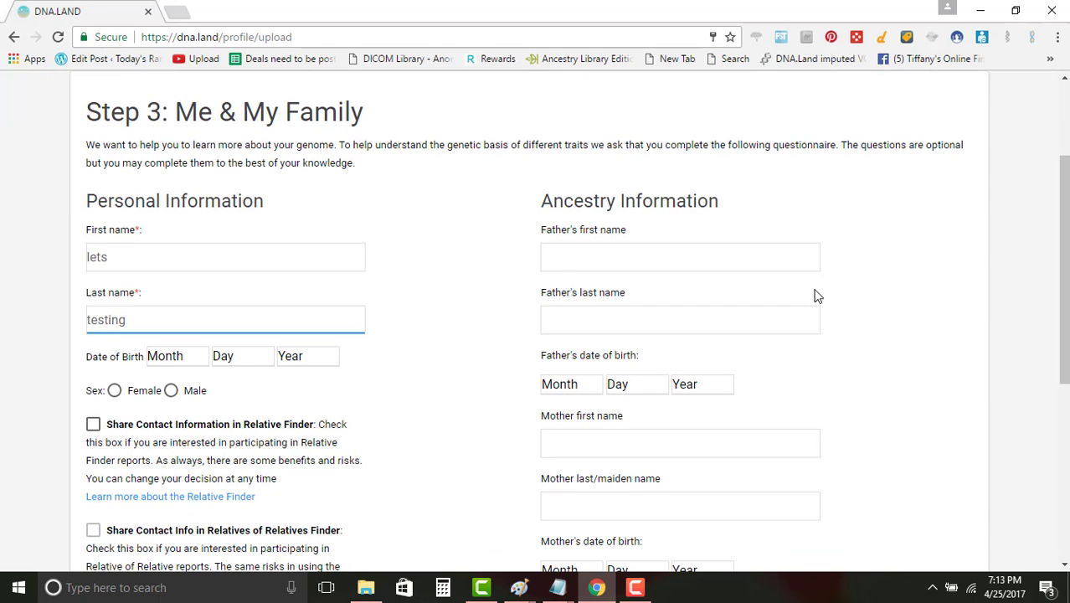
scroll(98, 248, down, 2)
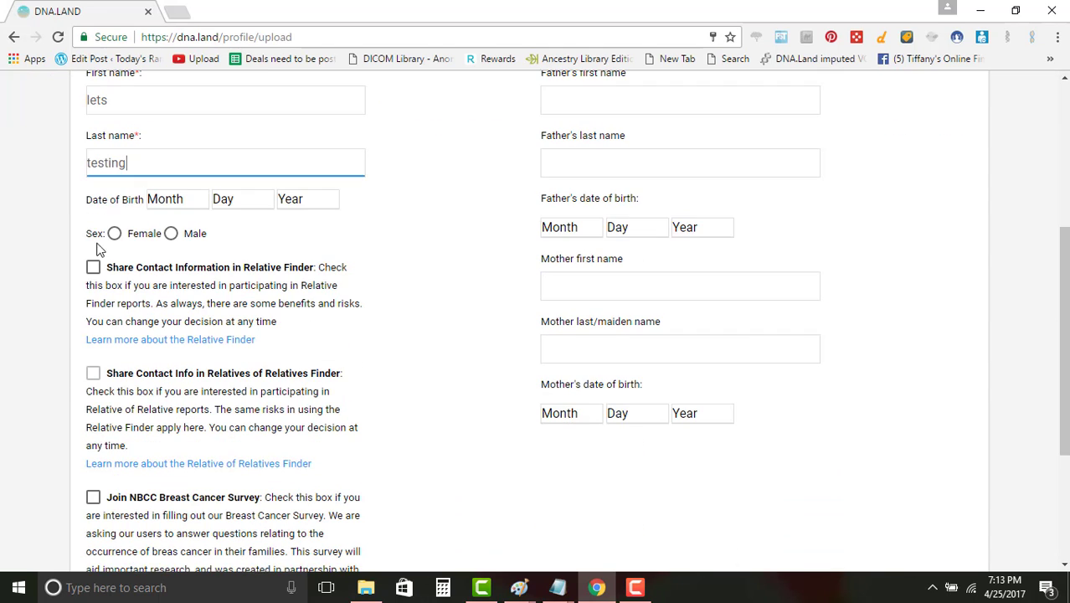
Set birth month to Don't know, sex to Female, and tick both relative-finder sharing options
click(201, 209)
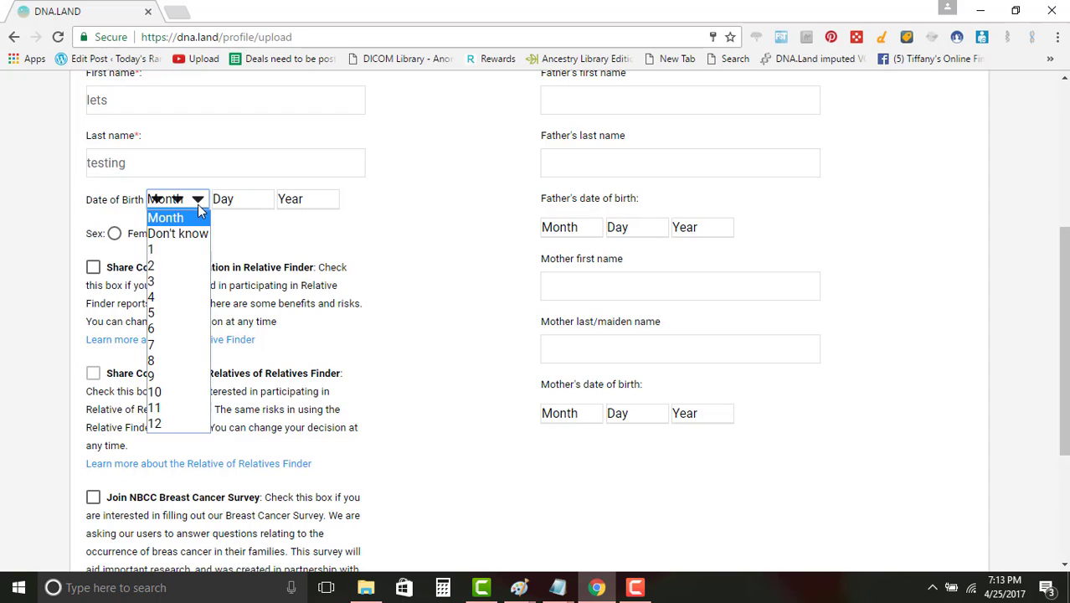
click(178, 233)
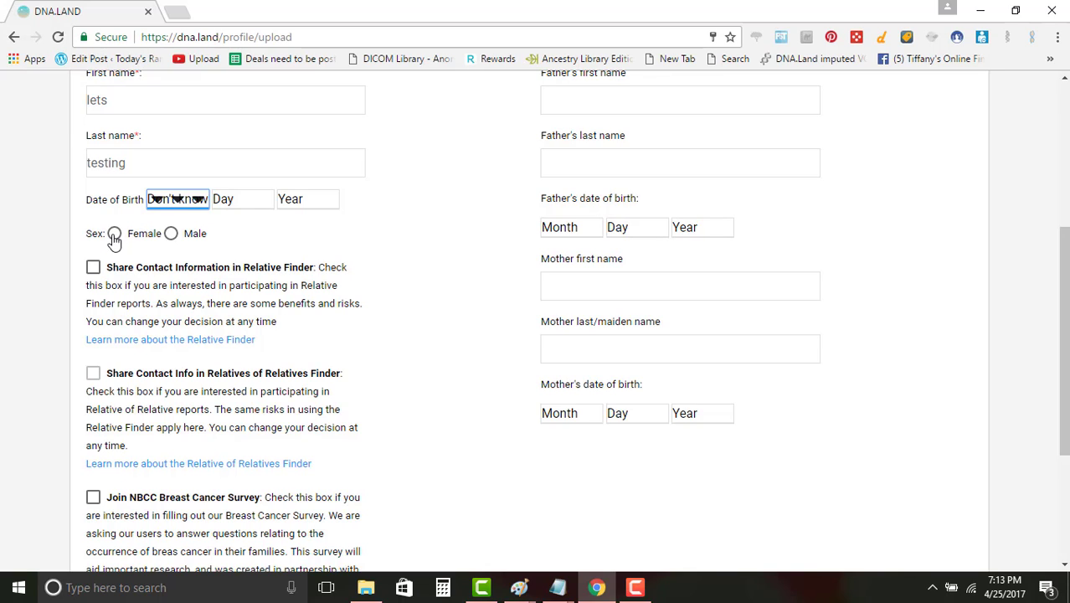
click(114, 236)
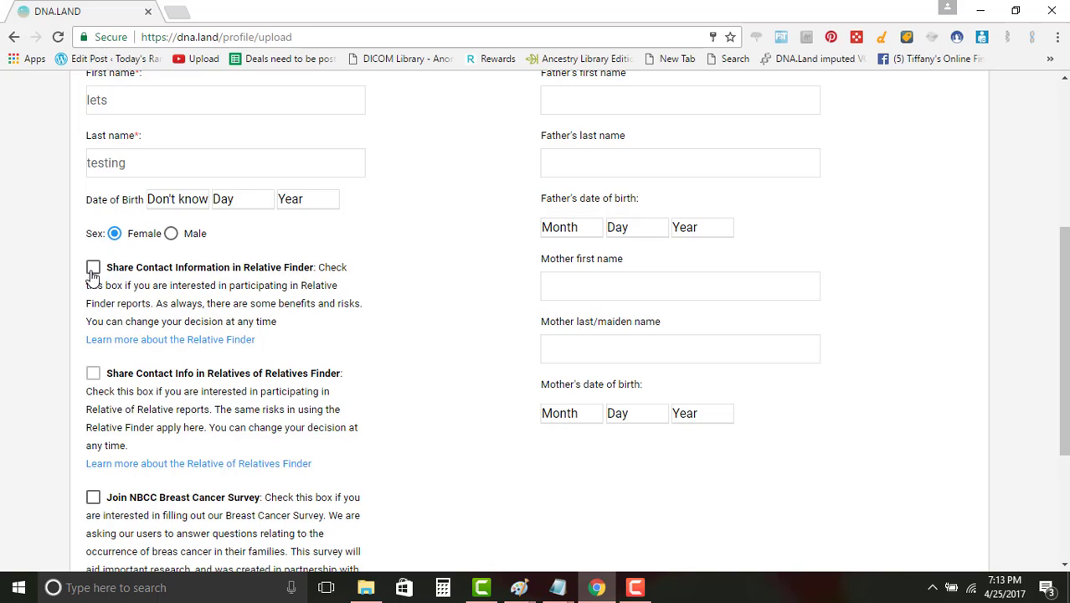
click(93, 269)
click(92, 372)
scroll(163, 331, down, 2)
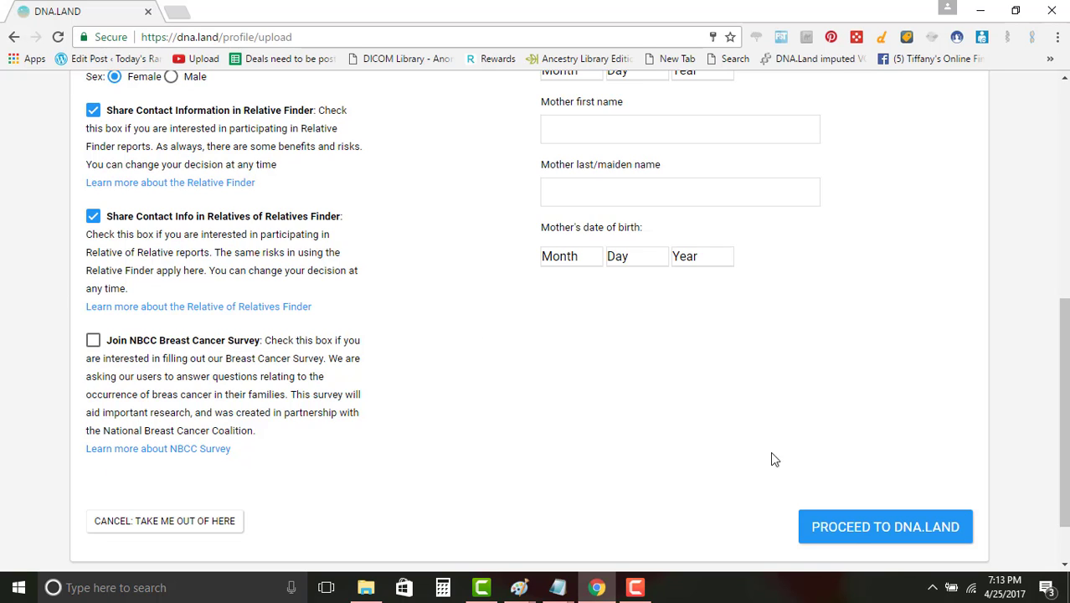
Submit the profile form and review the dashboard's My Reports and My Contribution panels as the upload completes
click(862, 529)
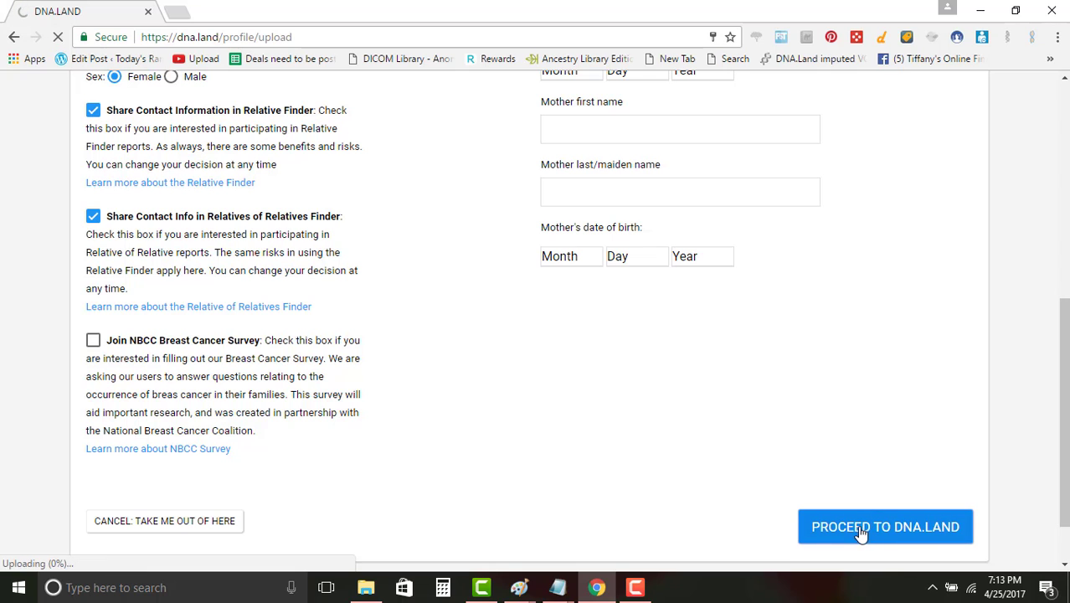
scroll(771, 410, up, 3)
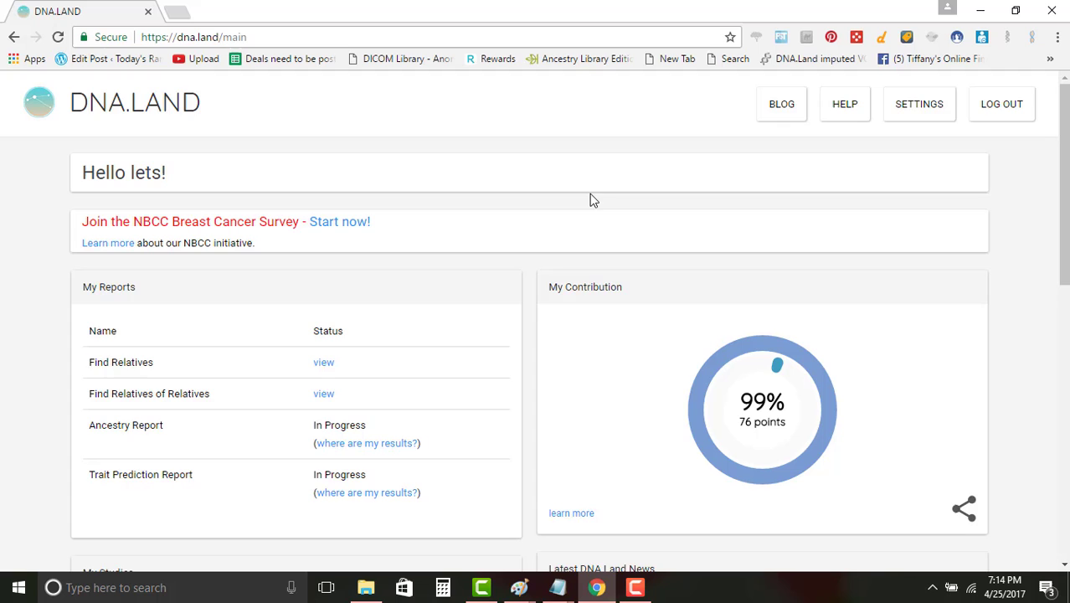
scroll(628, 209, down, 3)
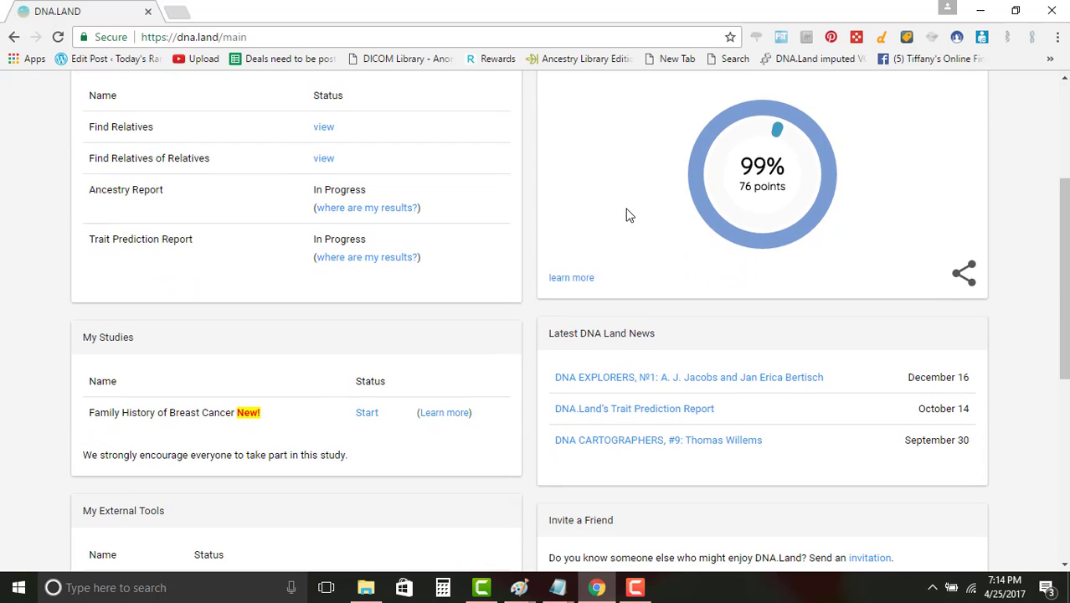
scroll(629, 216, up, 2)
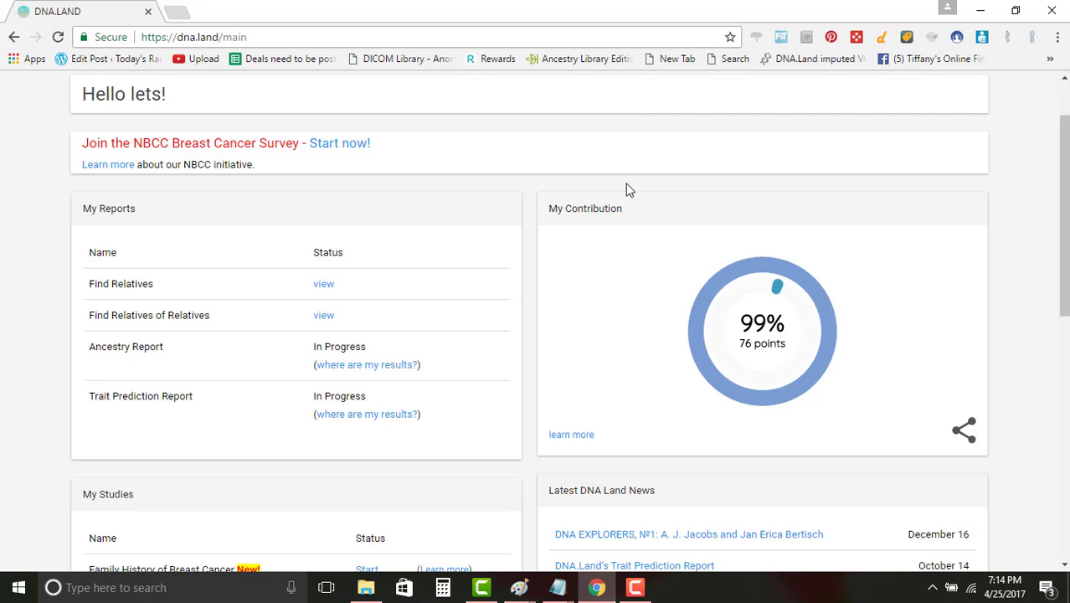
mouse_move(728, 350)
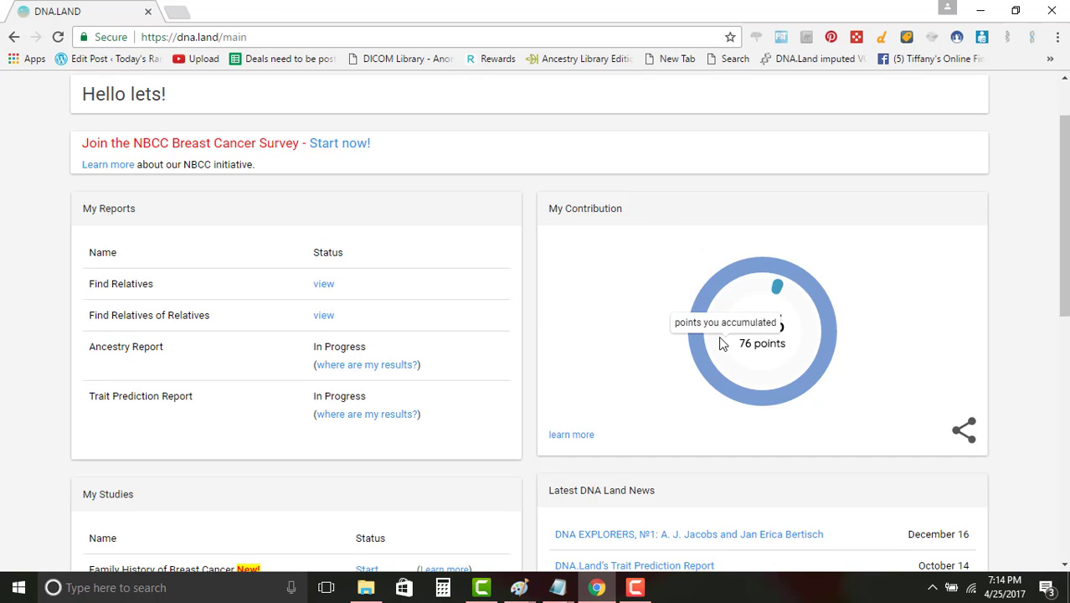
scroll(724, 343, down, 3)
scroll(708, 330, up, 4)
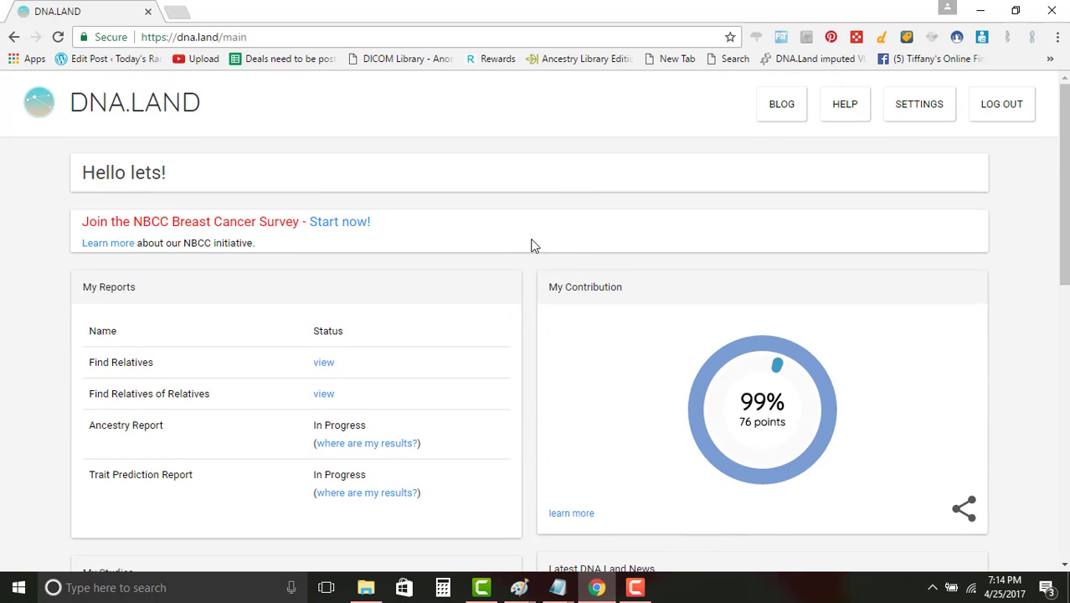
scroll(425, 207, down, 1)
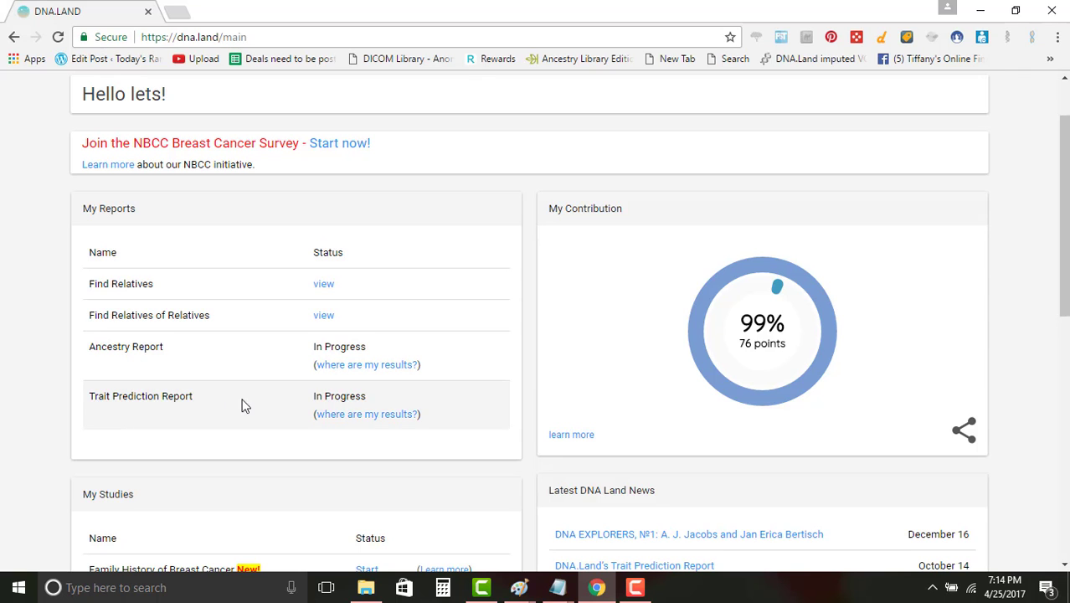
scroll(188, 400, down, 2)
scroll(369, 381, down, 1)
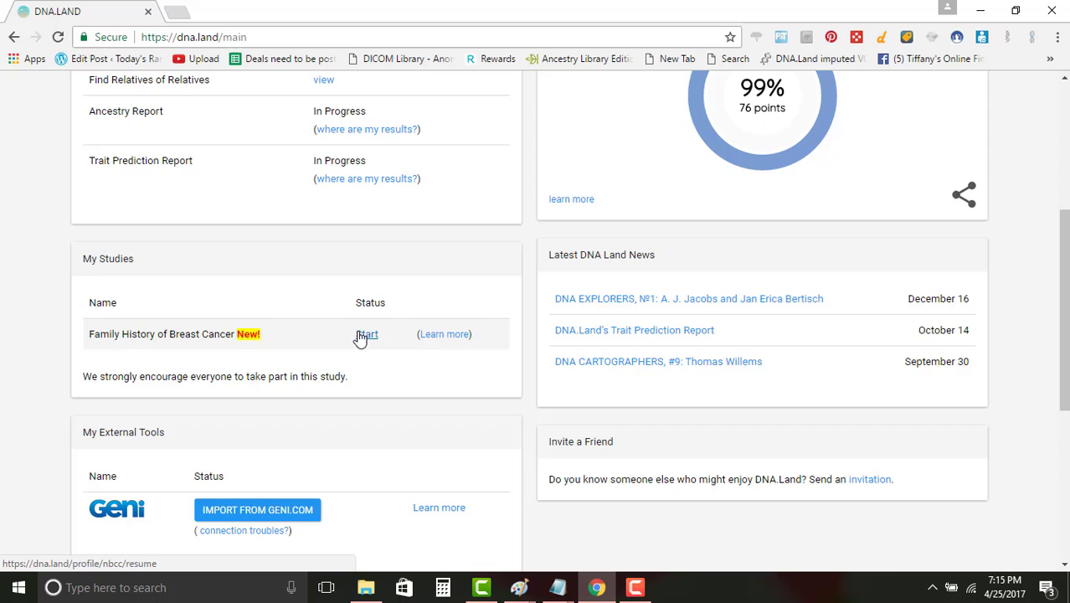
scroll(360, 337, down, 5)
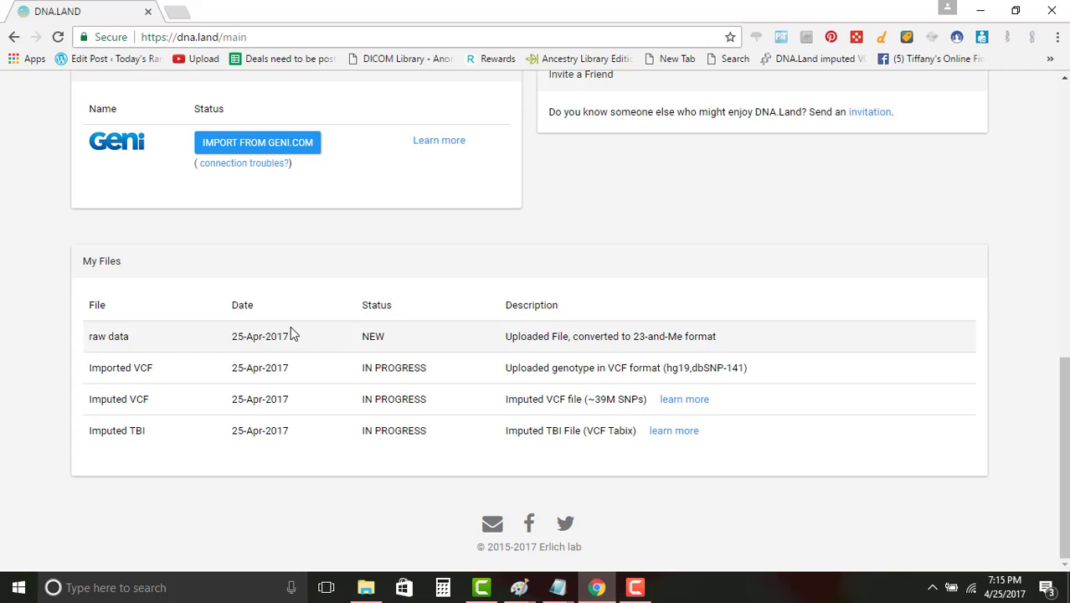
scroll(194, 282, up, 6)
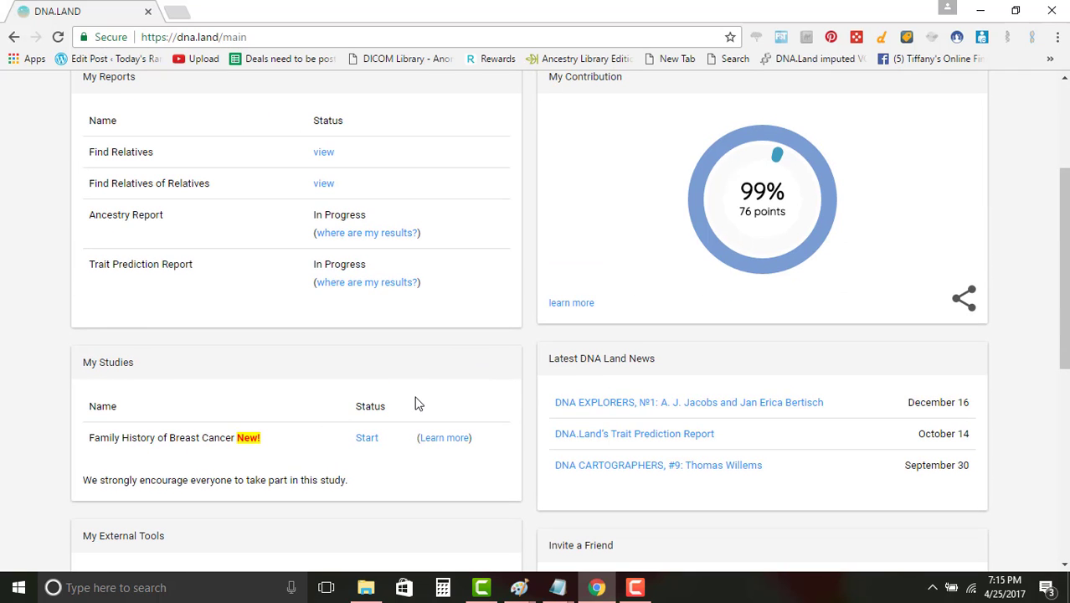
scroll(410, 393, up, 2)
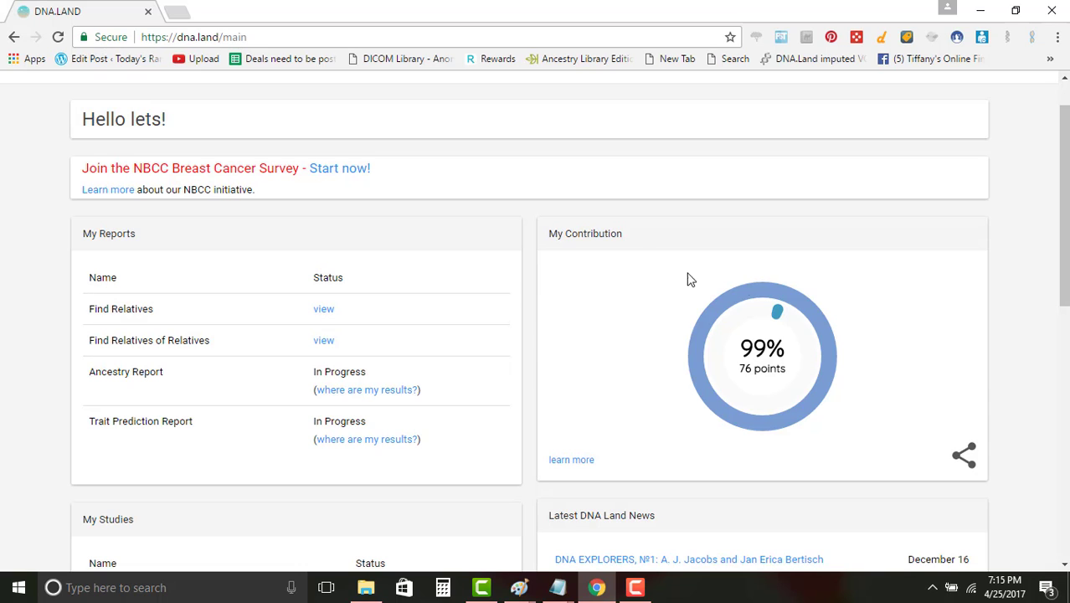
scroll(736, 281, up, 1)
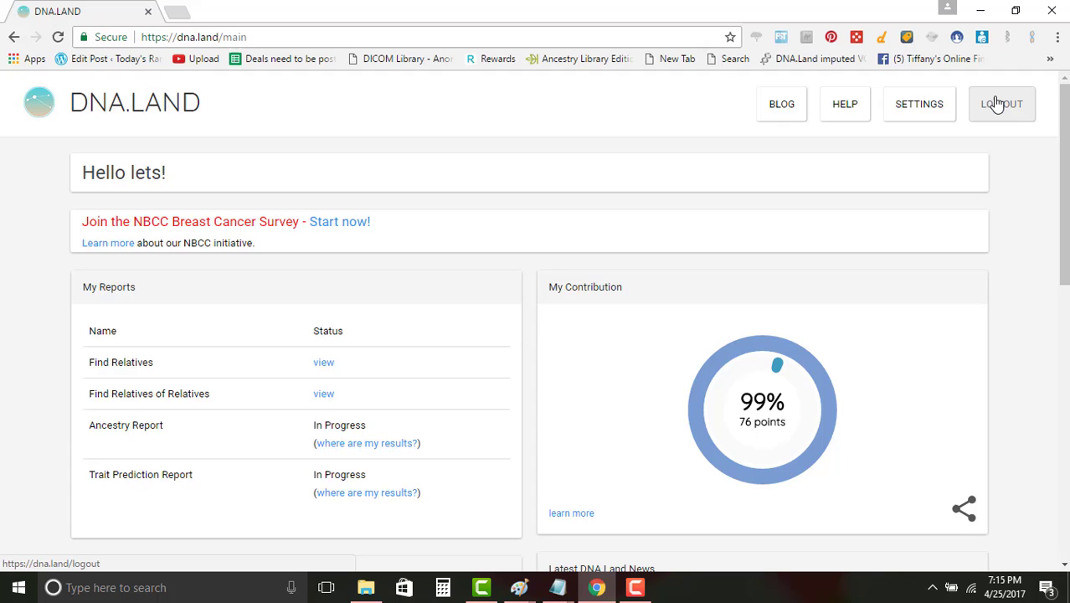
Log out of the new test account and log into the existing account with its saved e-mail
click(996, 102)
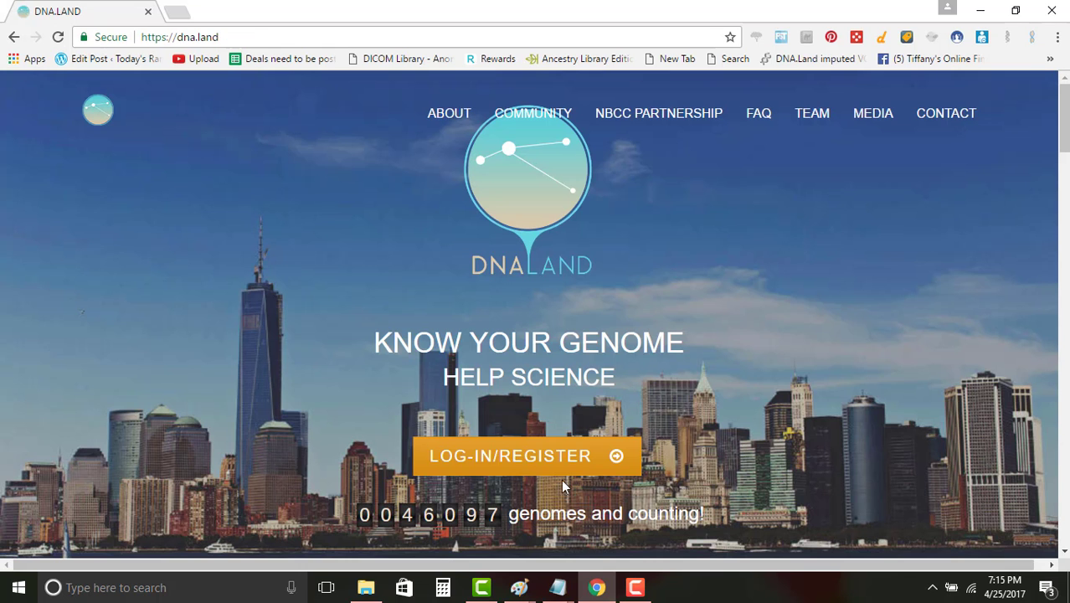
click(540, 460)
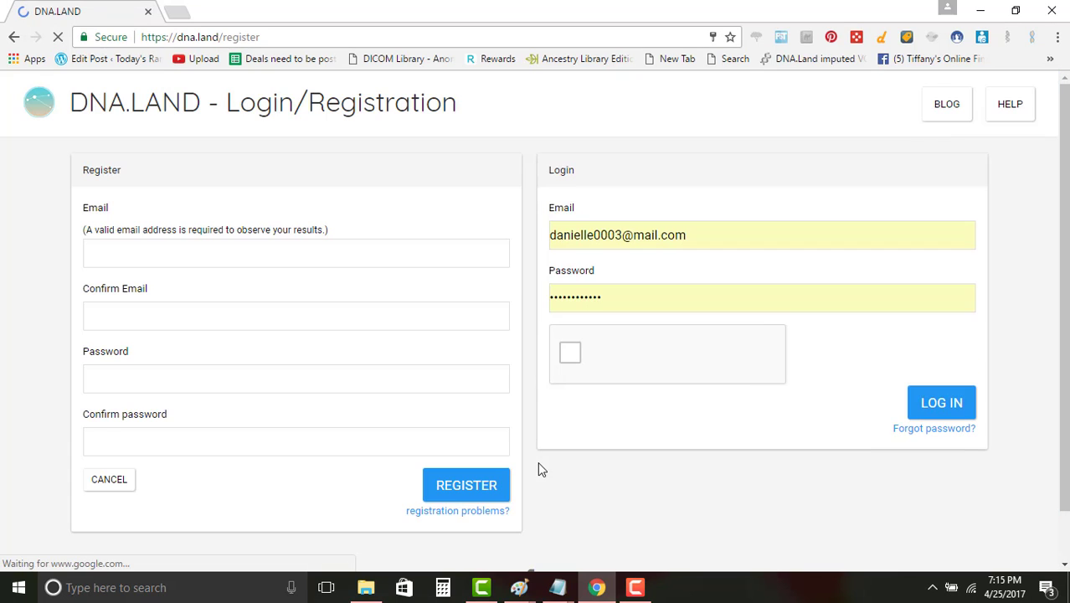
click(703, 246)
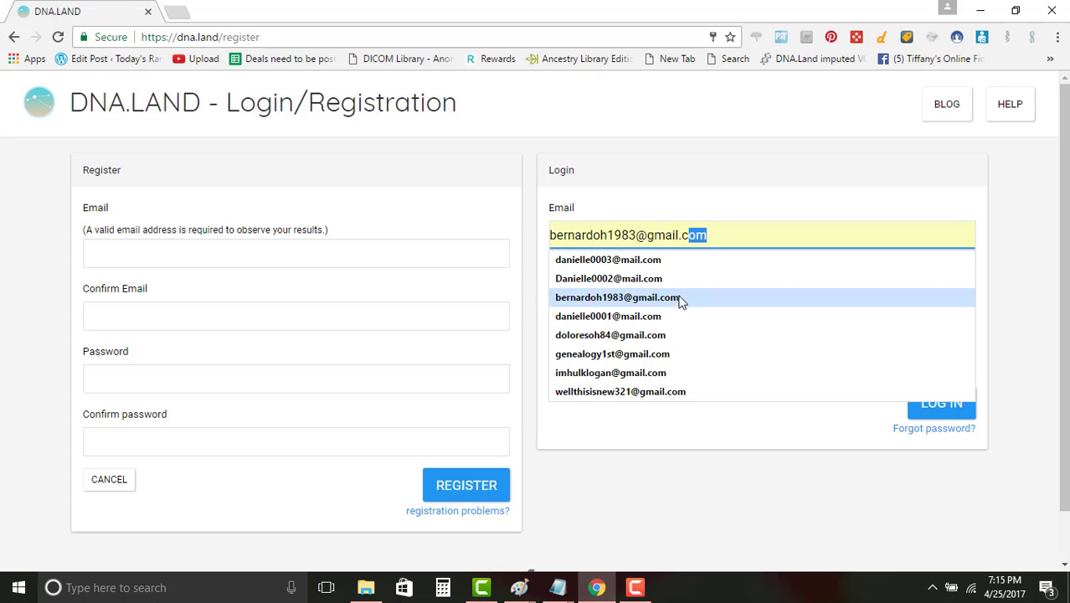
click(674, 354)
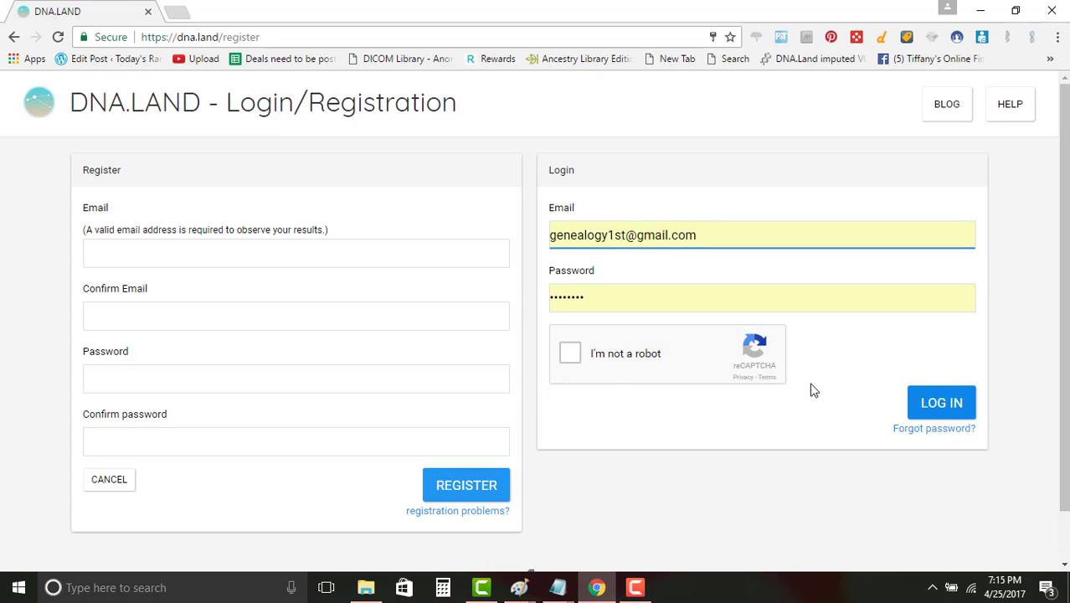
click(570, 353)
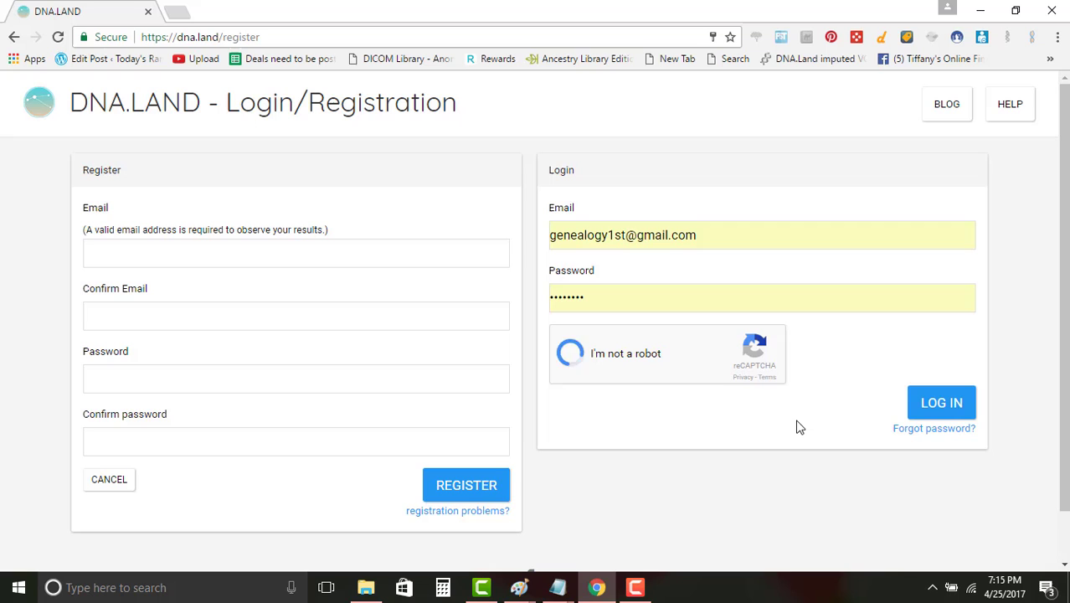
click(928, 404)
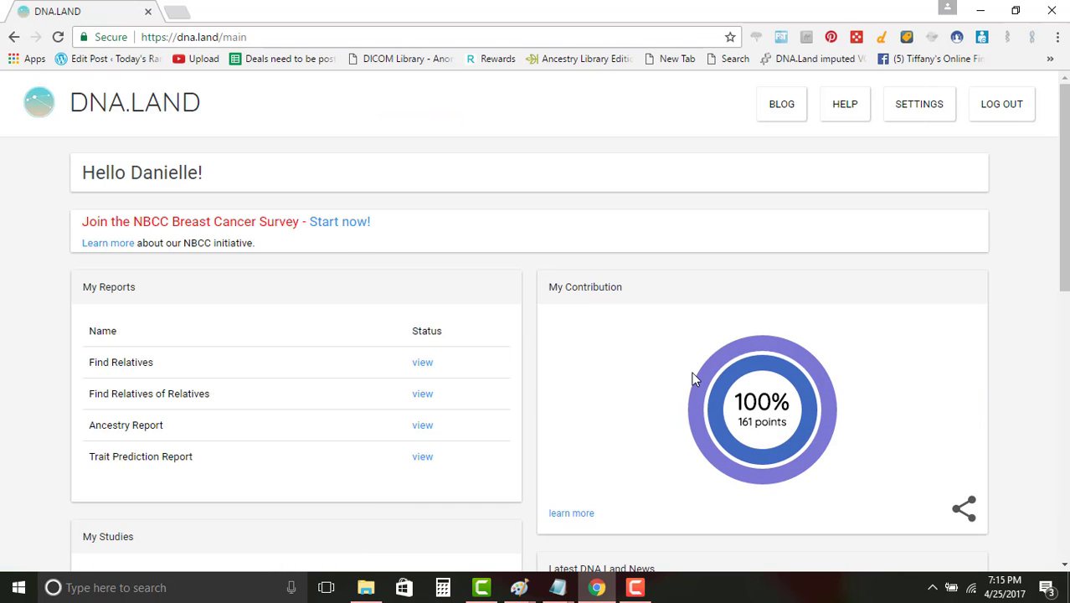
click(423, 372)
scroll(553, 301, down, 3)
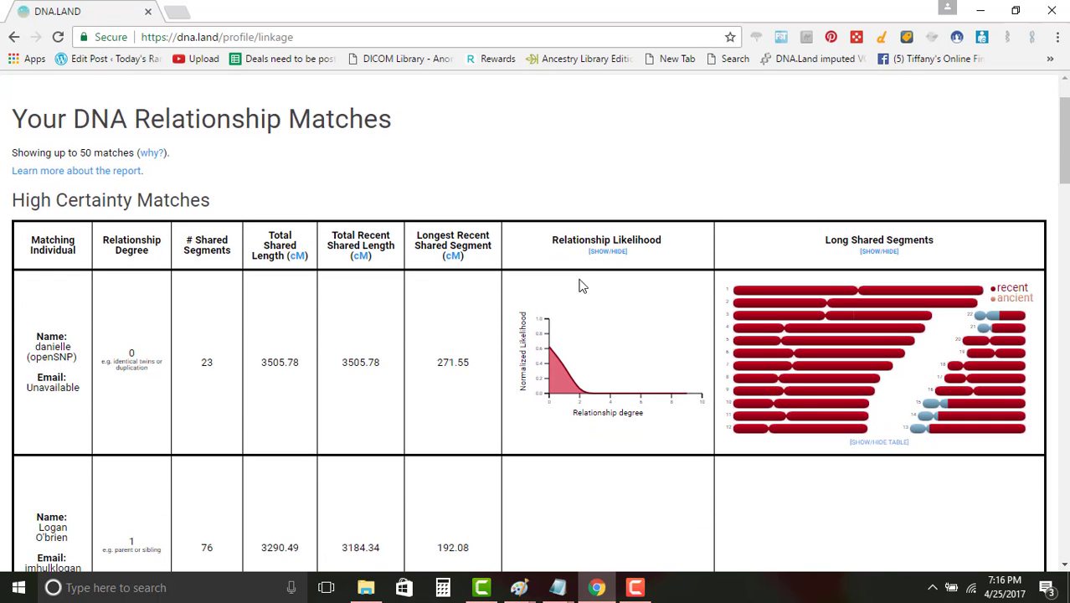
scroll(585, 281, down, 1)
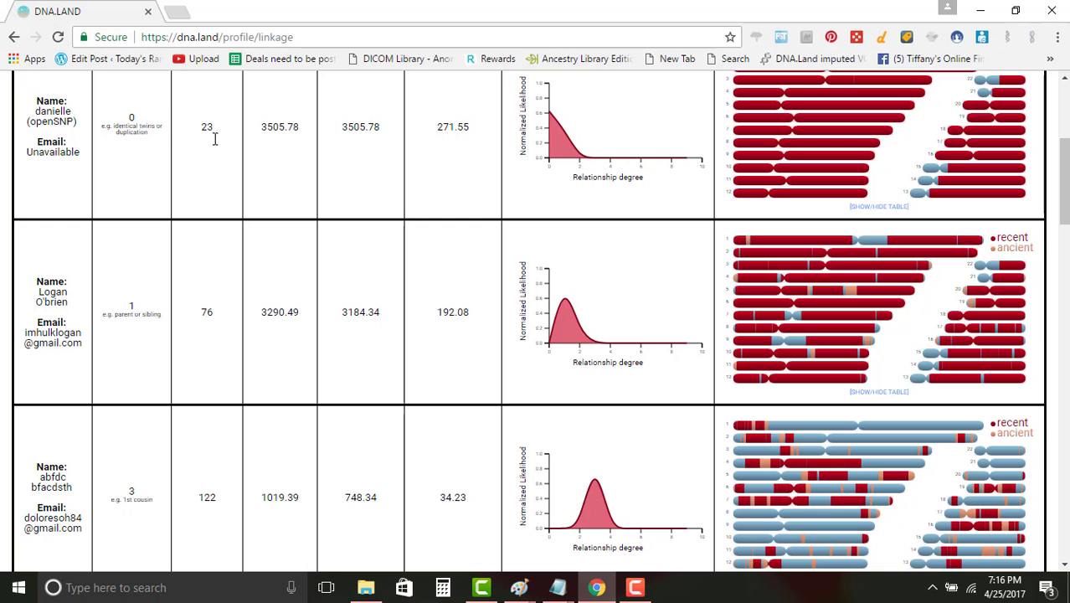
scroll(241, 260, down, 1)
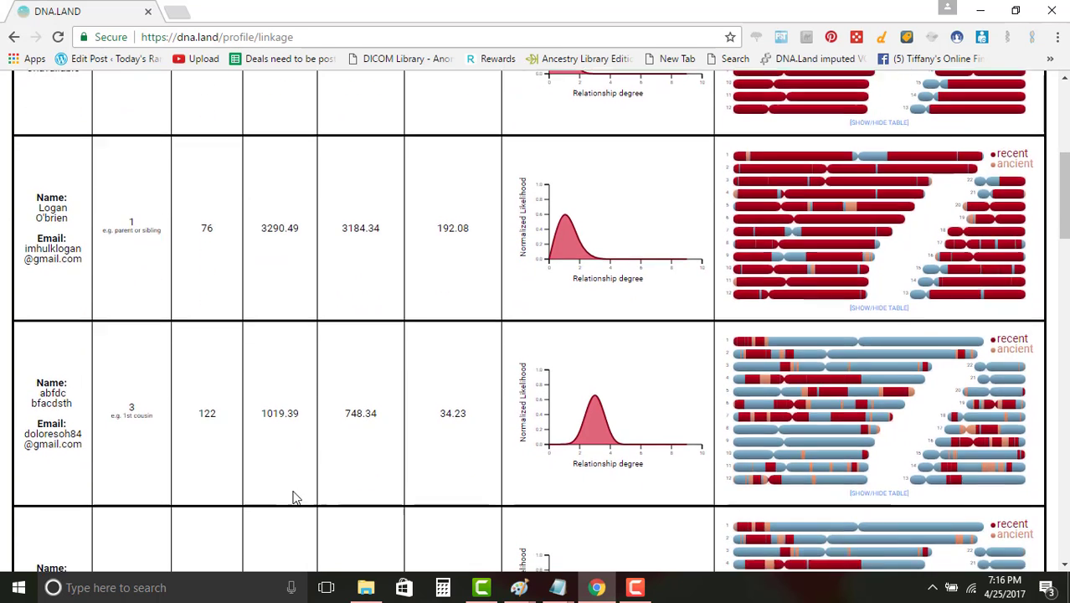
scroll(293, 497, down, 4)
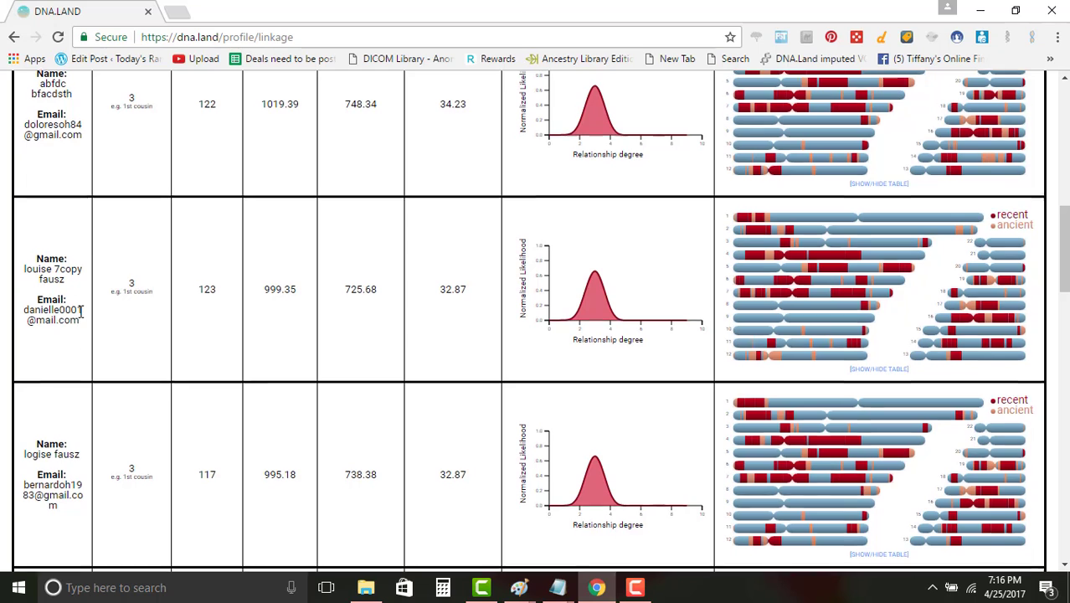
scroll(101, 301, down, 1)
scroll(134, 293, up, 2)
scroll(168, 354, up, 1)
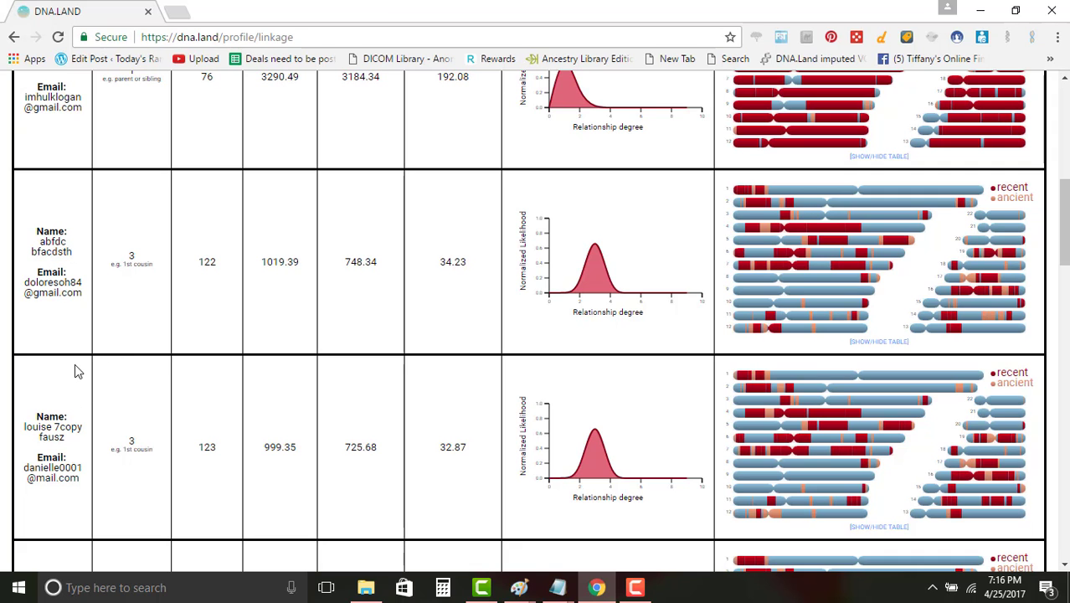
scroll(74, 368, down, 3)
scroll(178, 372, up, 2)
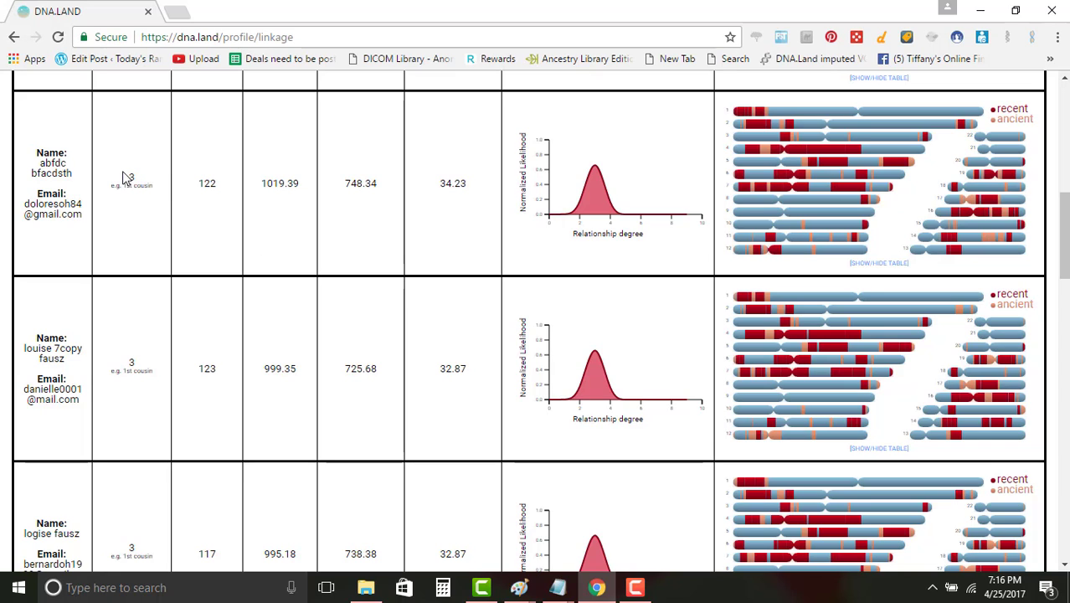
drag(126, 175, 160, 191)
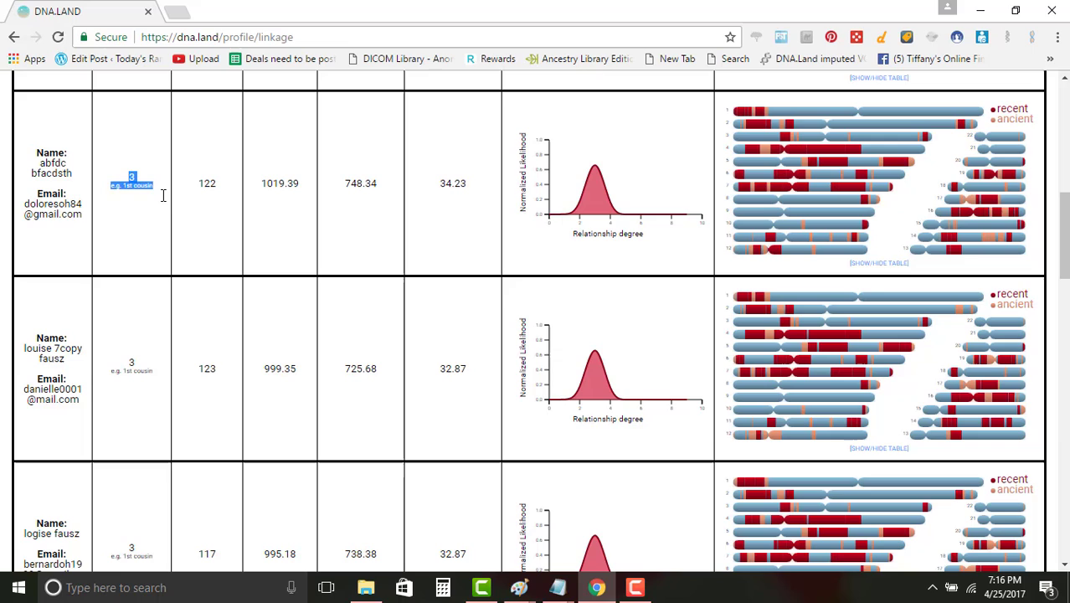
click(117, 198)
scroll(300, 335, down, 7)
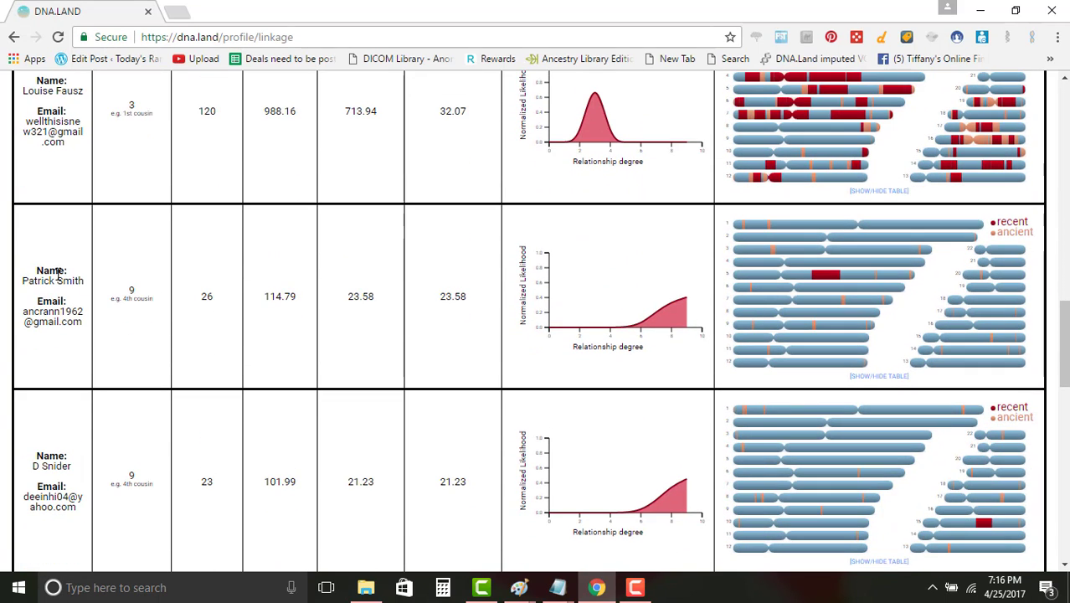
scroll(34, 337, down, 2)
scroll(34, 300, down, 4)
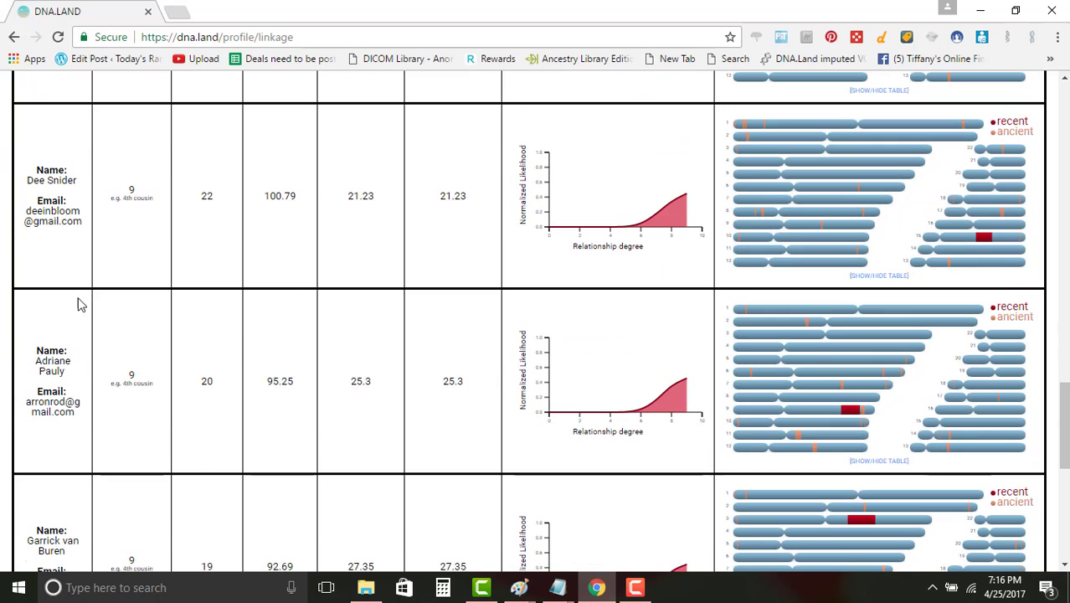
scroll(74, 348, down, 1)
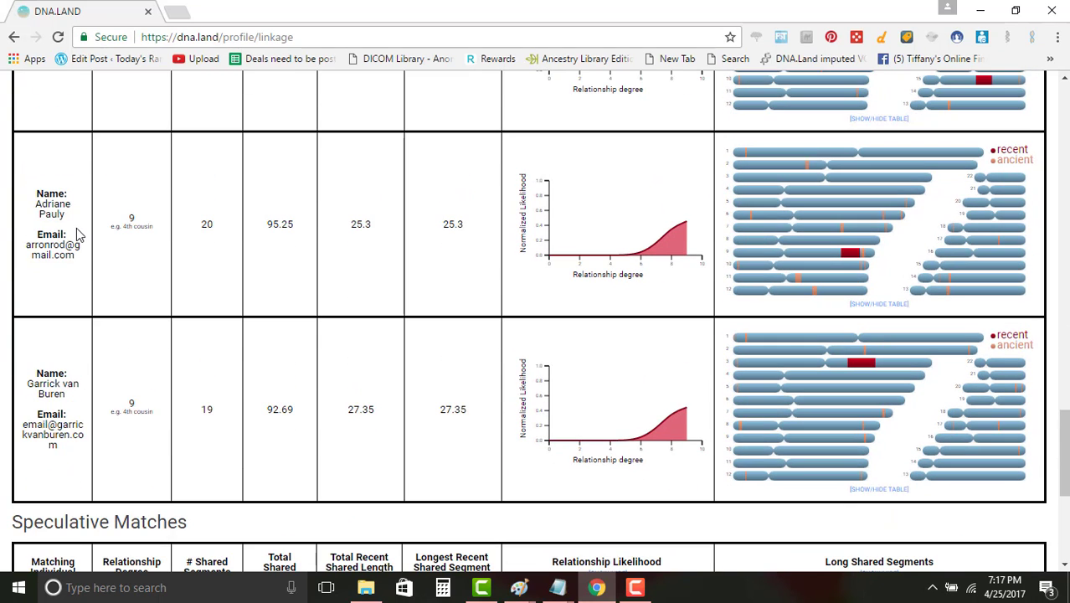
scroll(77, 269, down, 3)
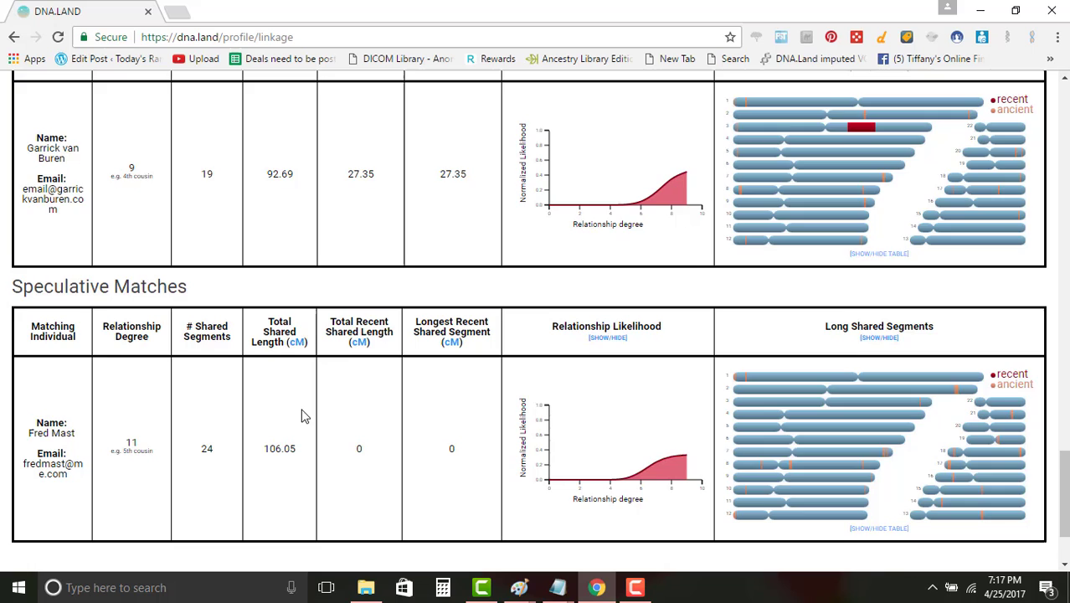
scroll(305, 413, down, 2)
scroll(269, 291, up, 6)
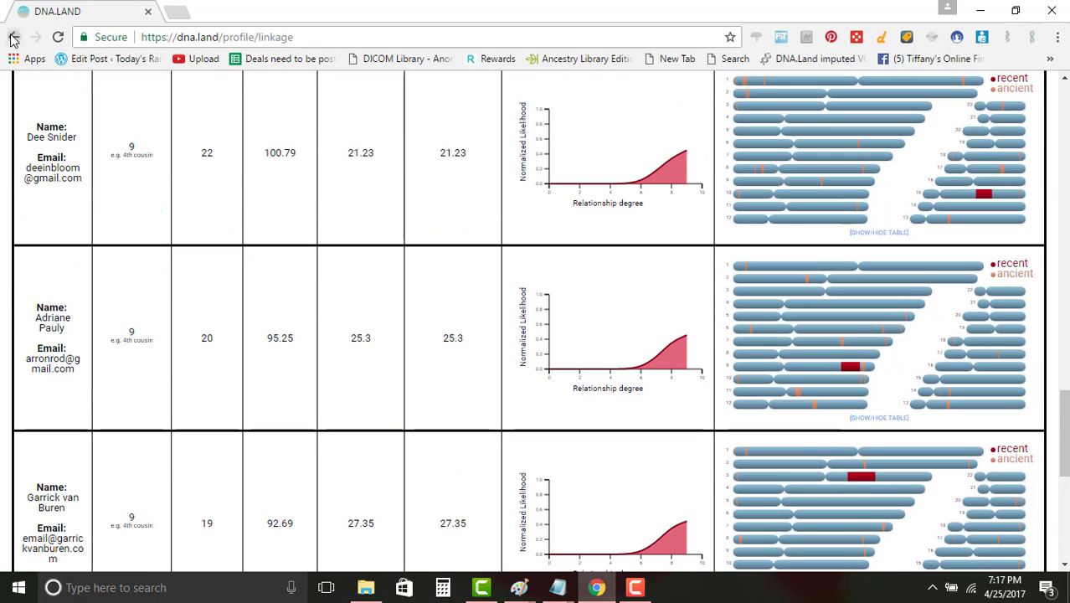
View the Find Relatives of Relatives report's shared-match table, then return to the dashboard
click(14, 37)
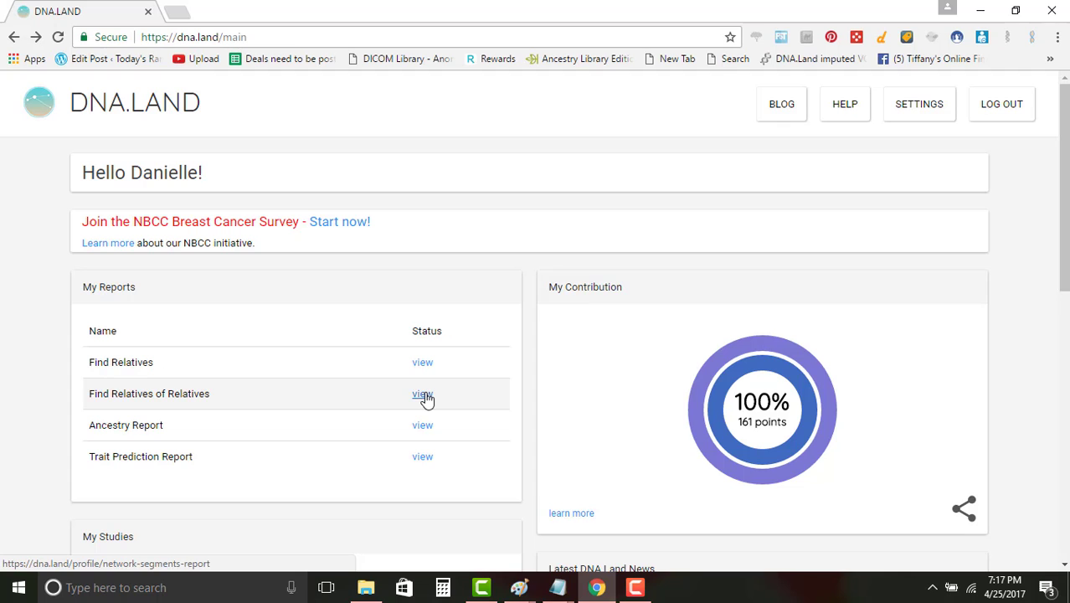
click(424, 395)
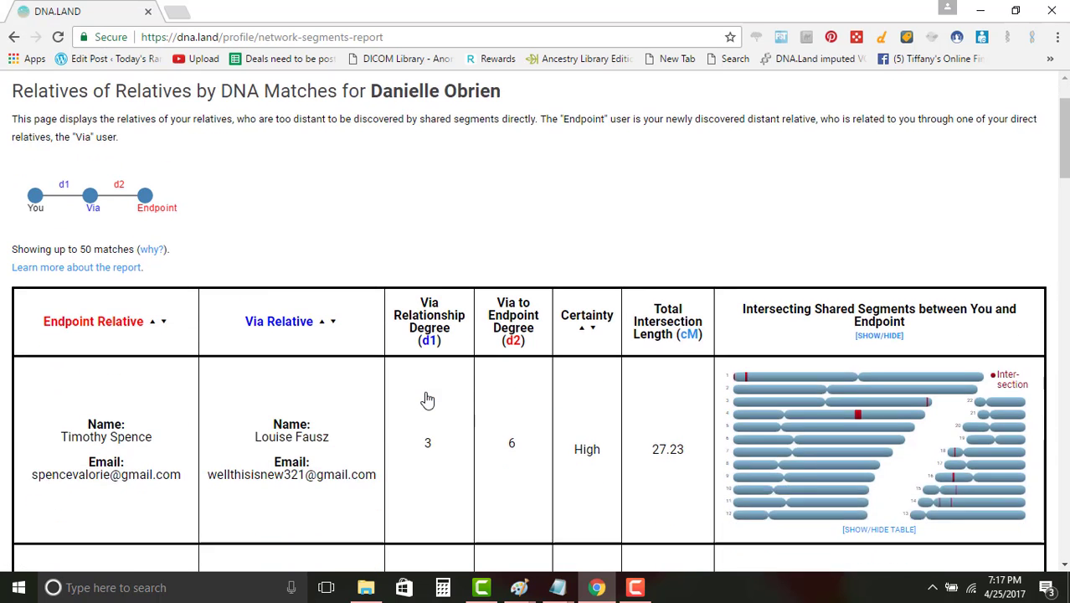
scroll(427, 400, down, 4)
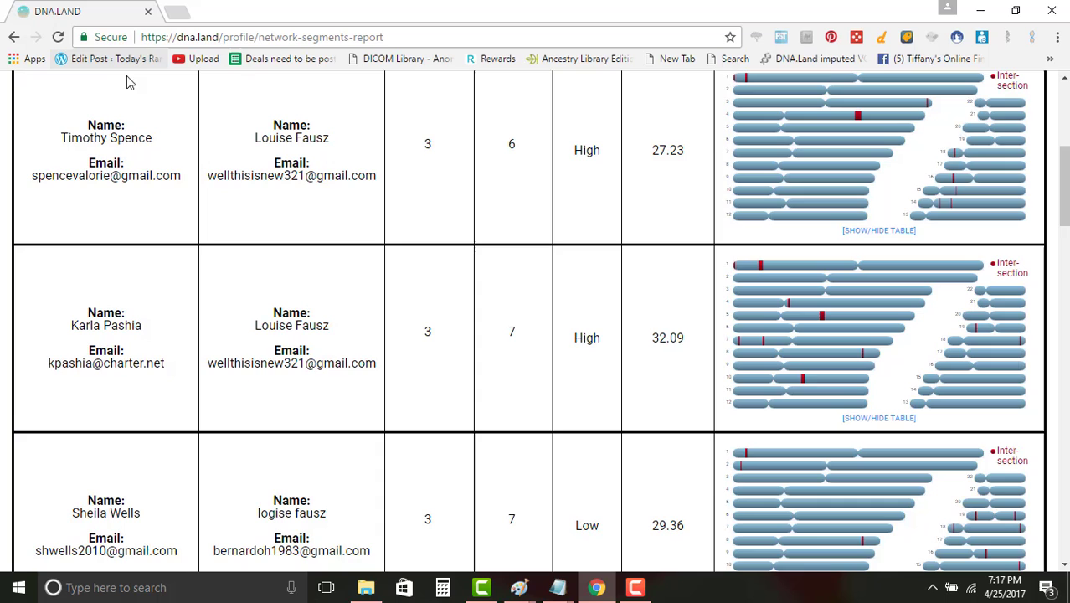
scroll(262, 177, down, 4)
scroll(329, 270, down, 3)
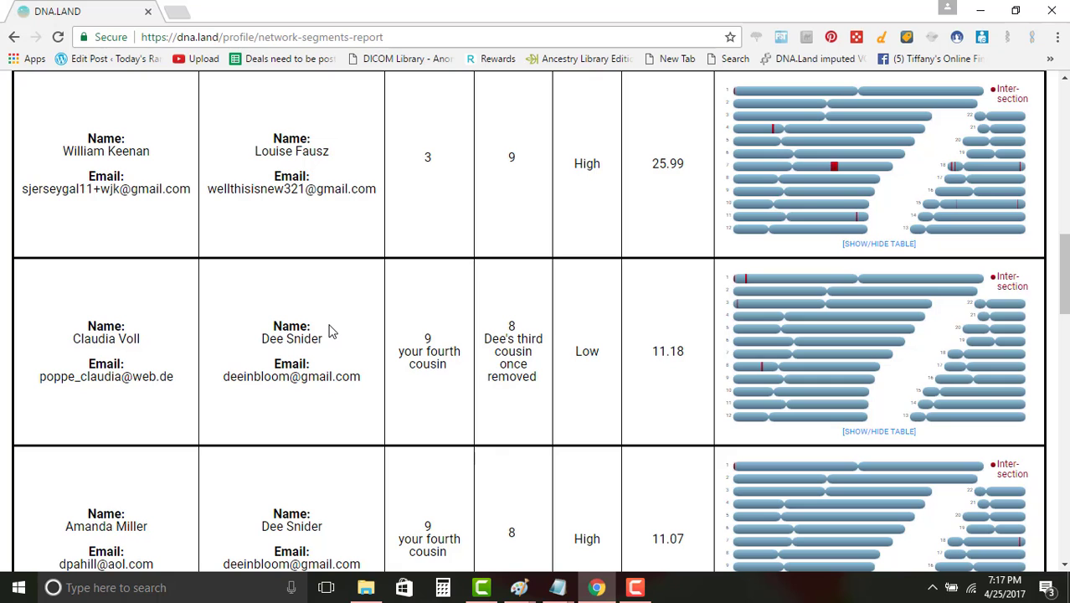
scroll(330, 331, up, 4)
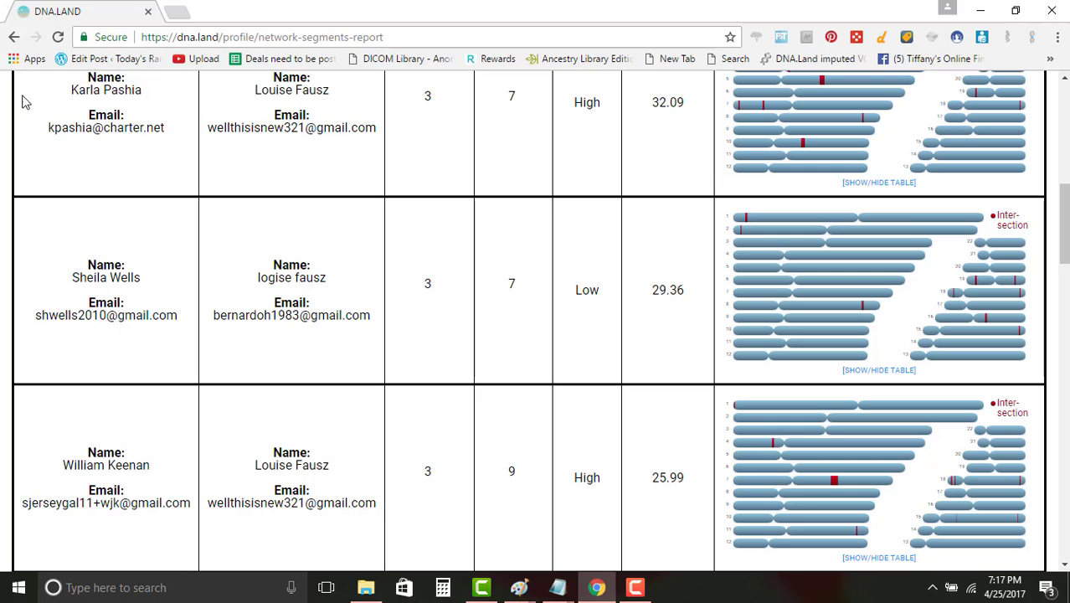
click(14, 37)
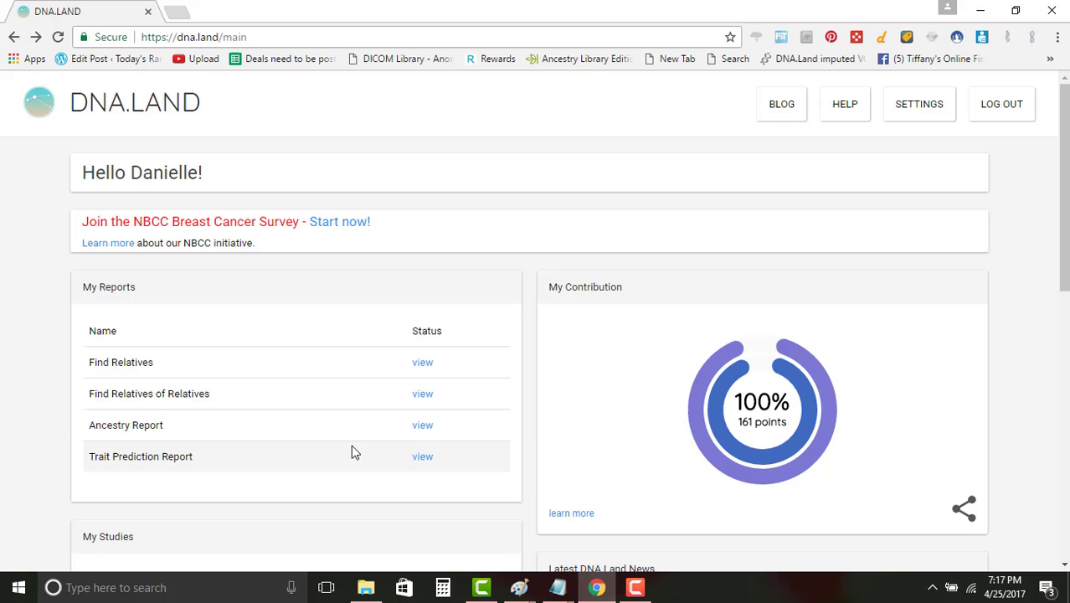
Review the Ancestry Report's 81% Northwest European breakdown, ancestry map and pie chart
click(414, 426)
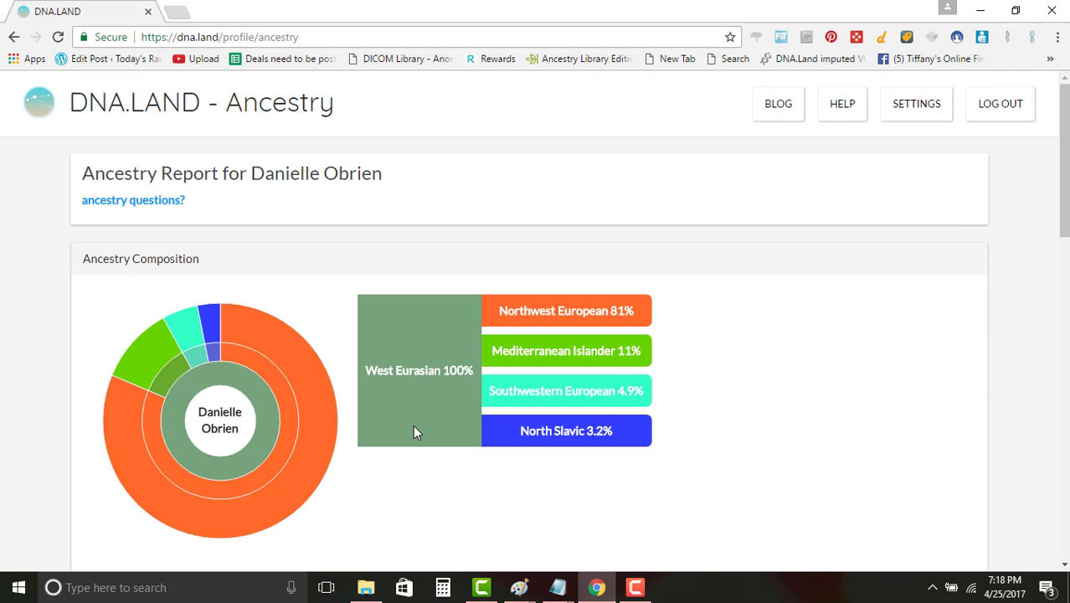
scroll(413, 424, down, 3)
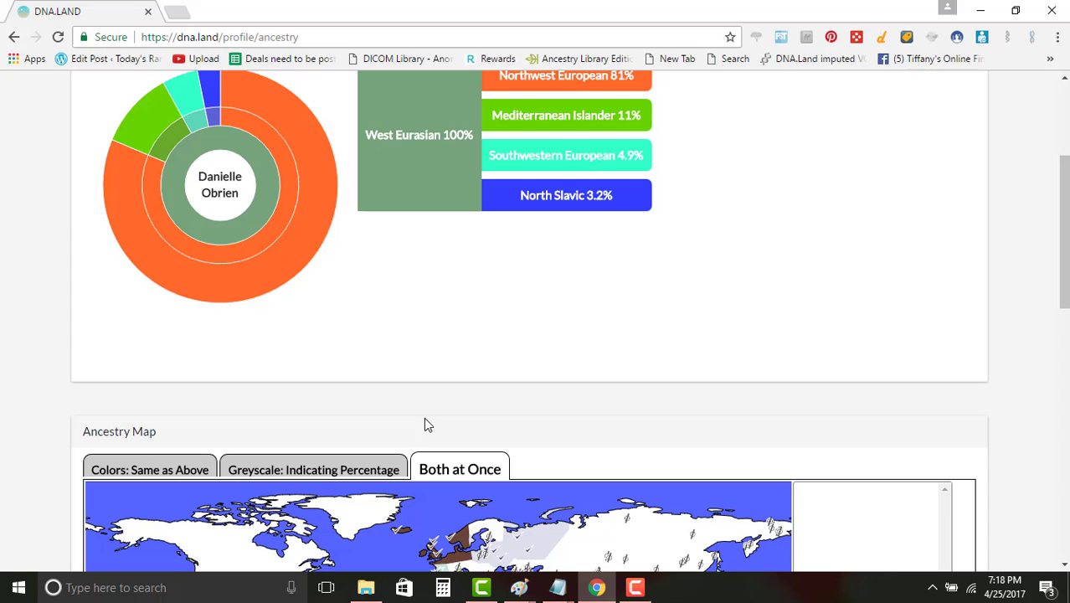
scroll(389, 490, up, 1)
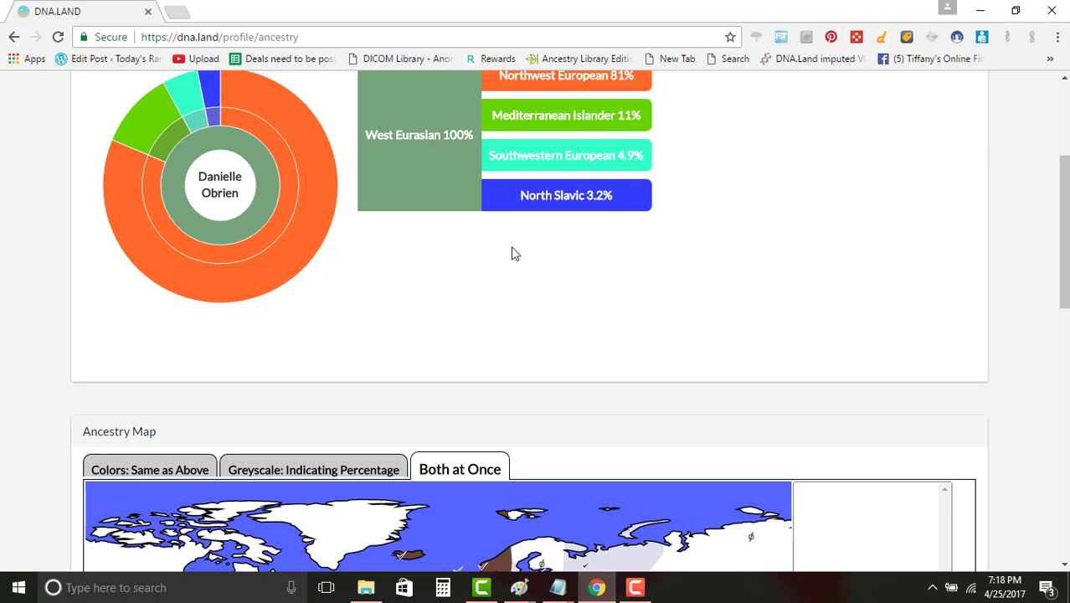
scroll(633, 266, up, 2)
scroll(634, 265, down, 3)
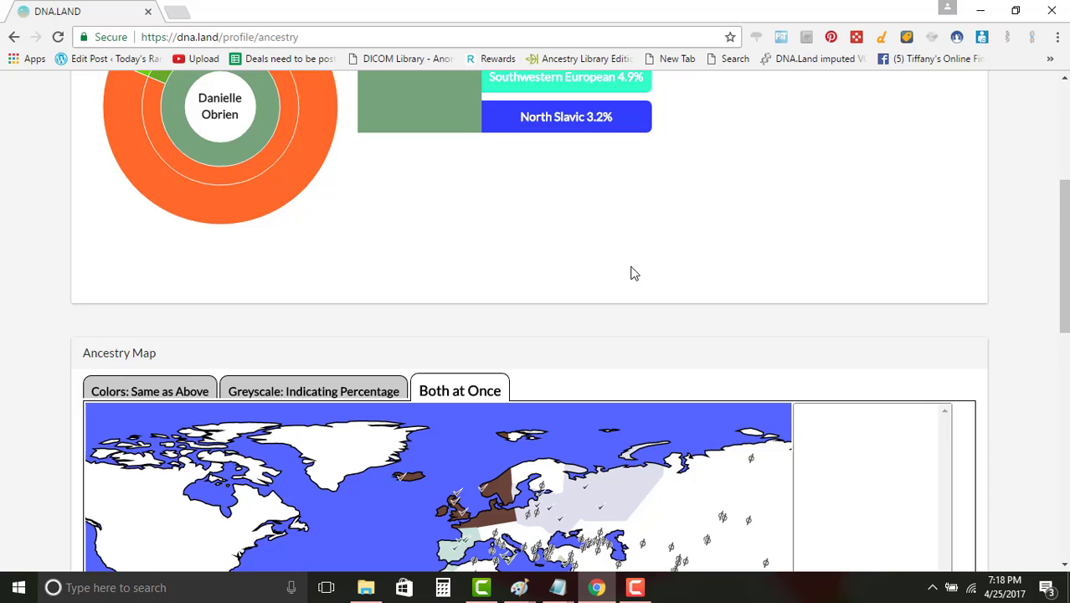
scroll(634, 273, down, 2)
scroll(1028, 389, up, 4)
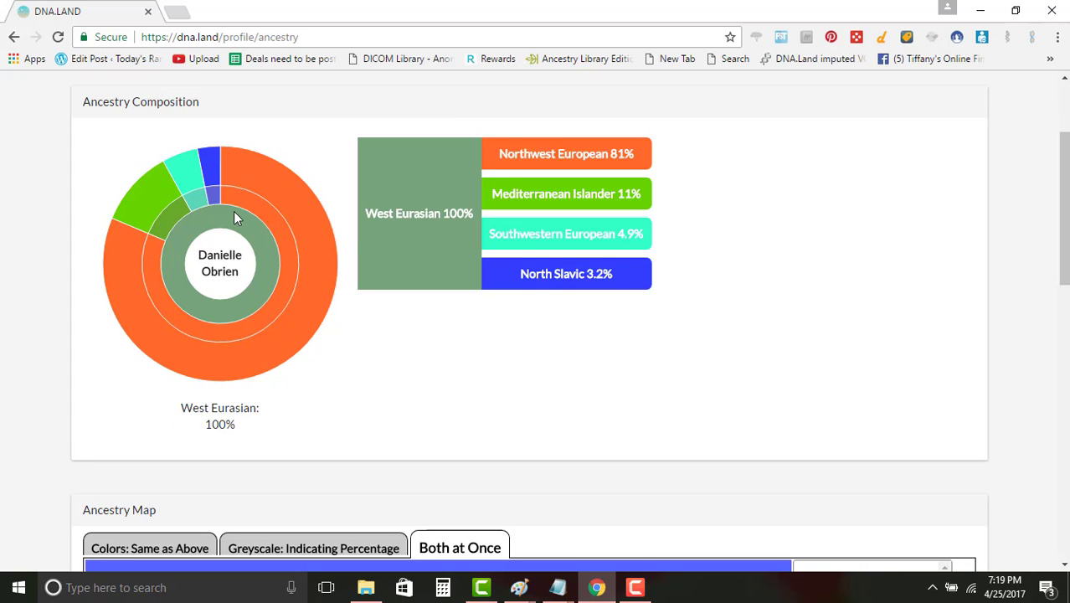
mouse_move(332, 231)
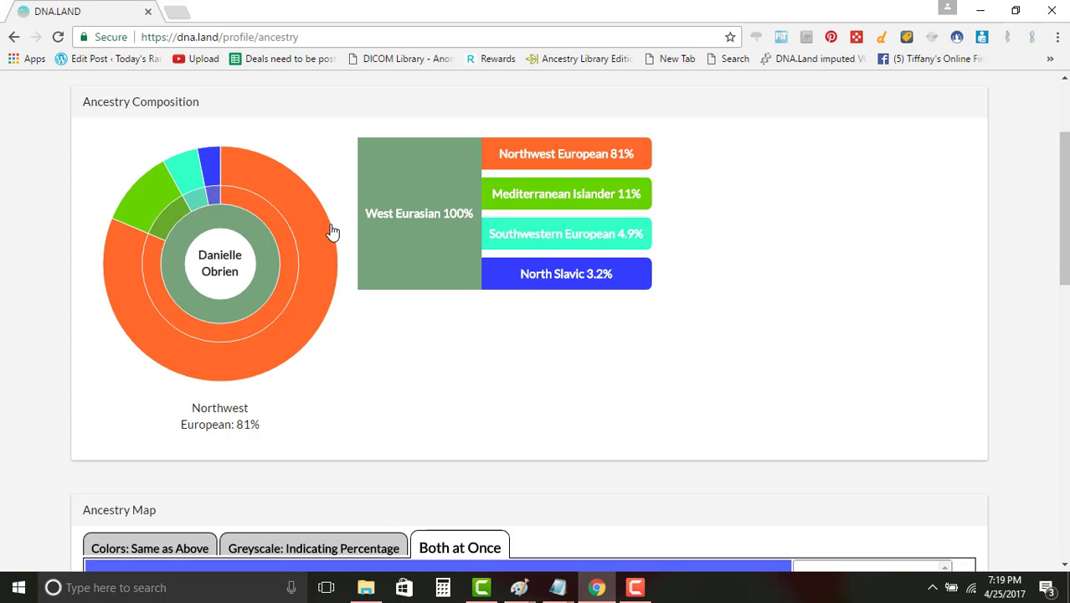
Check the Trait Prediction Report's Physical Traits, predicting likely blue eyes, then return to the dashboard
click(13, 37)
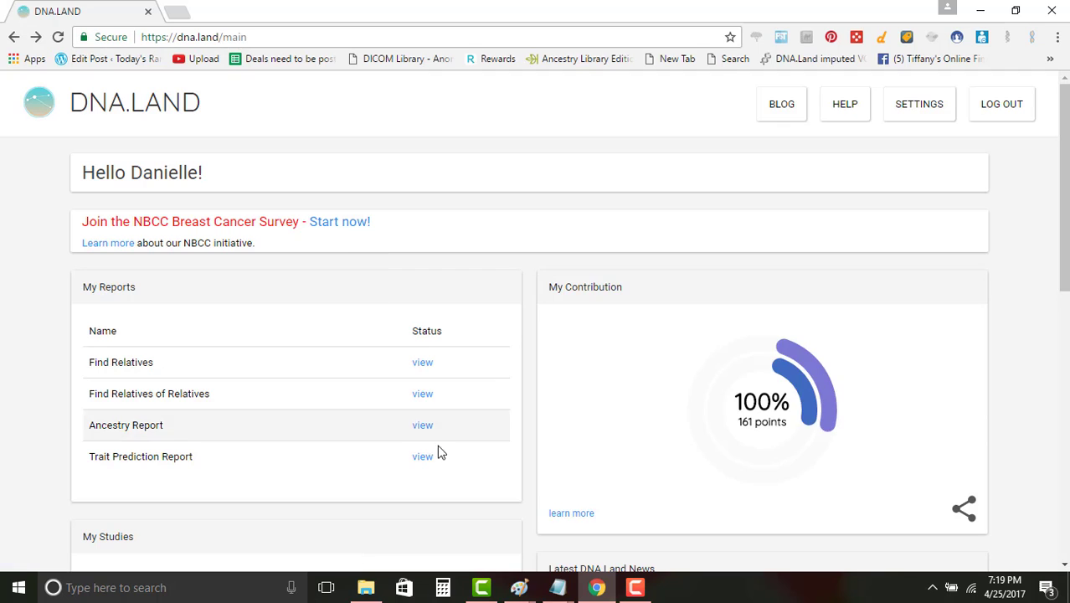
click(423, 458)
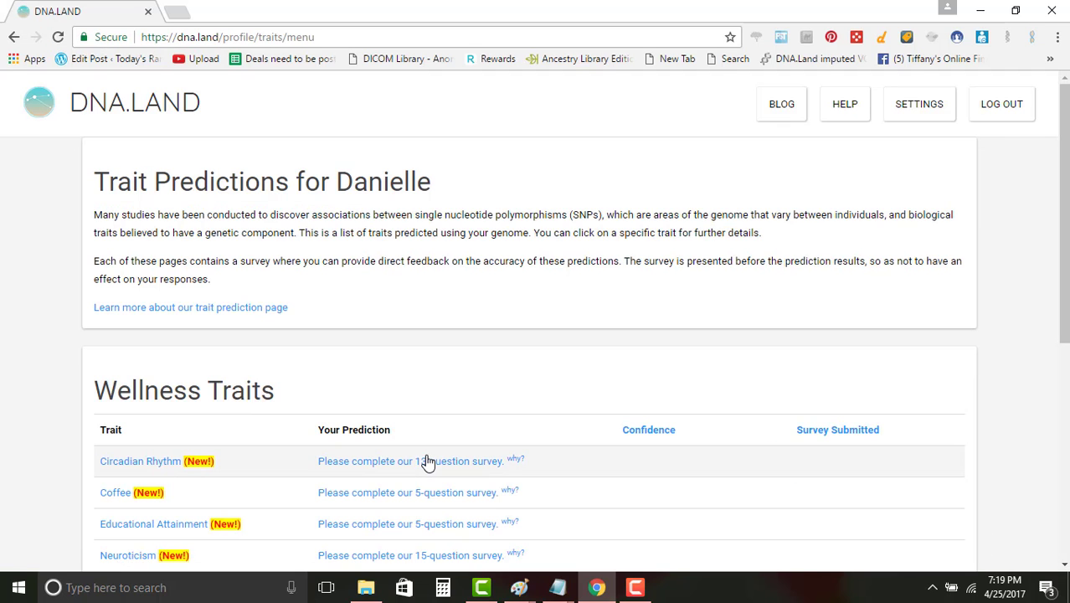
scroll(425, 461, down, 1)
scroll(425, 459, down, 2)
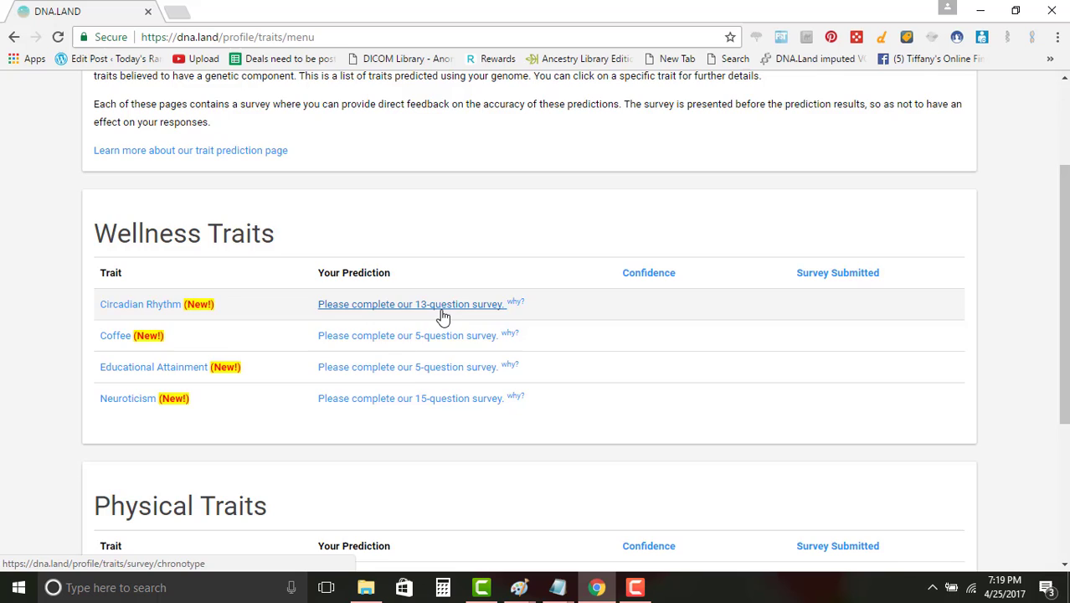
scroll(437, 379, down, 2)
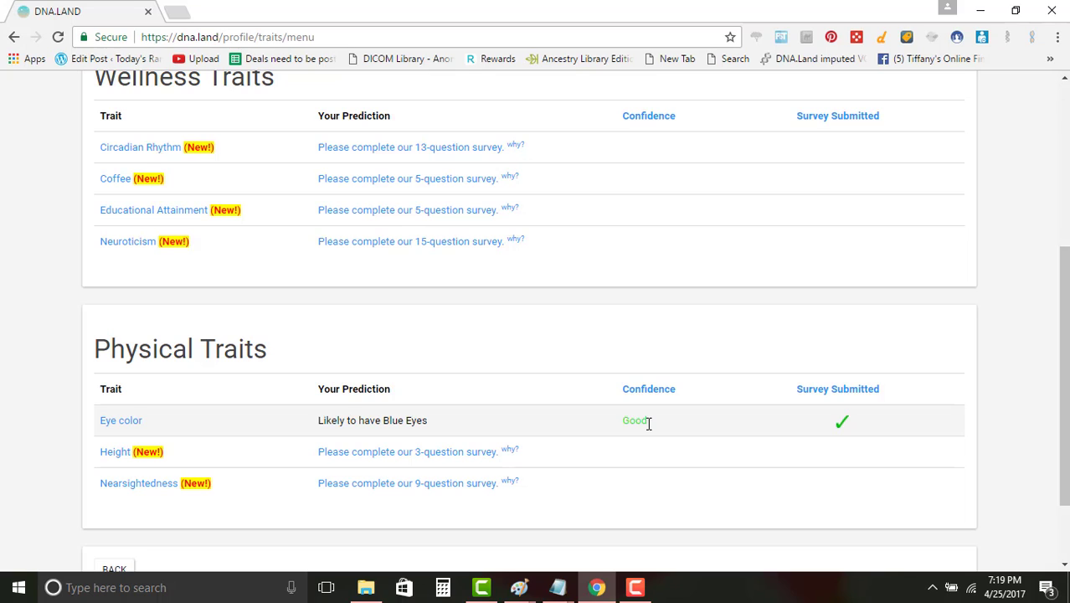
scroll(614, 410, down, 1)
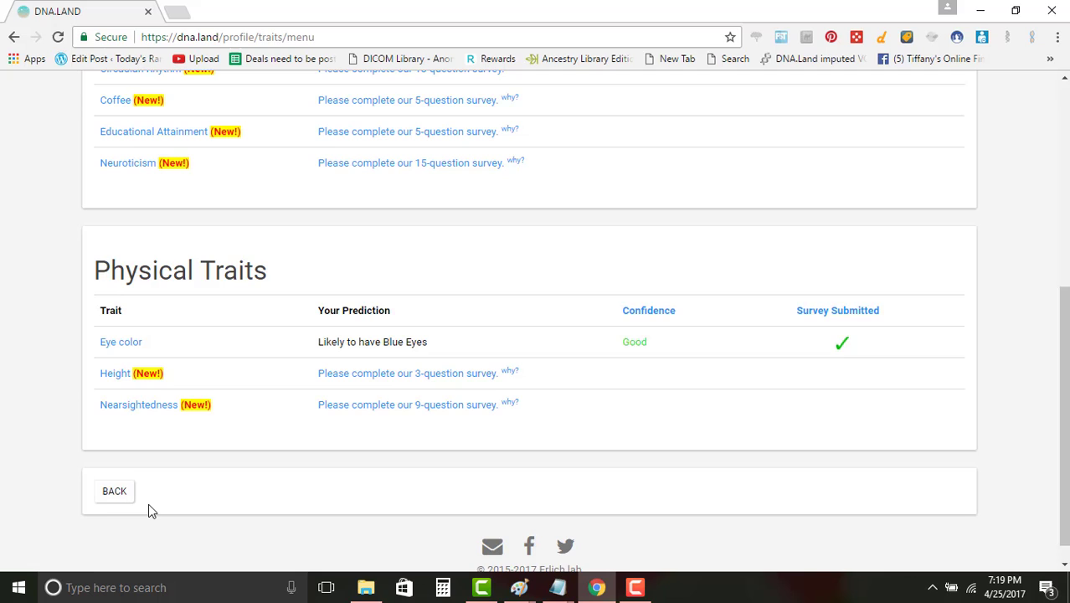
click(106, 498)
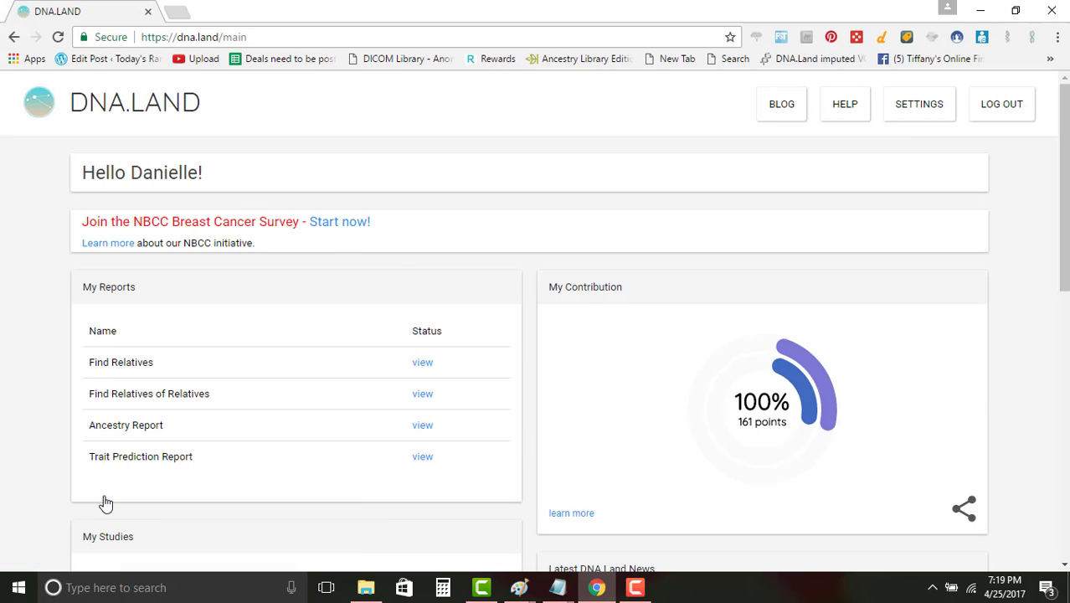